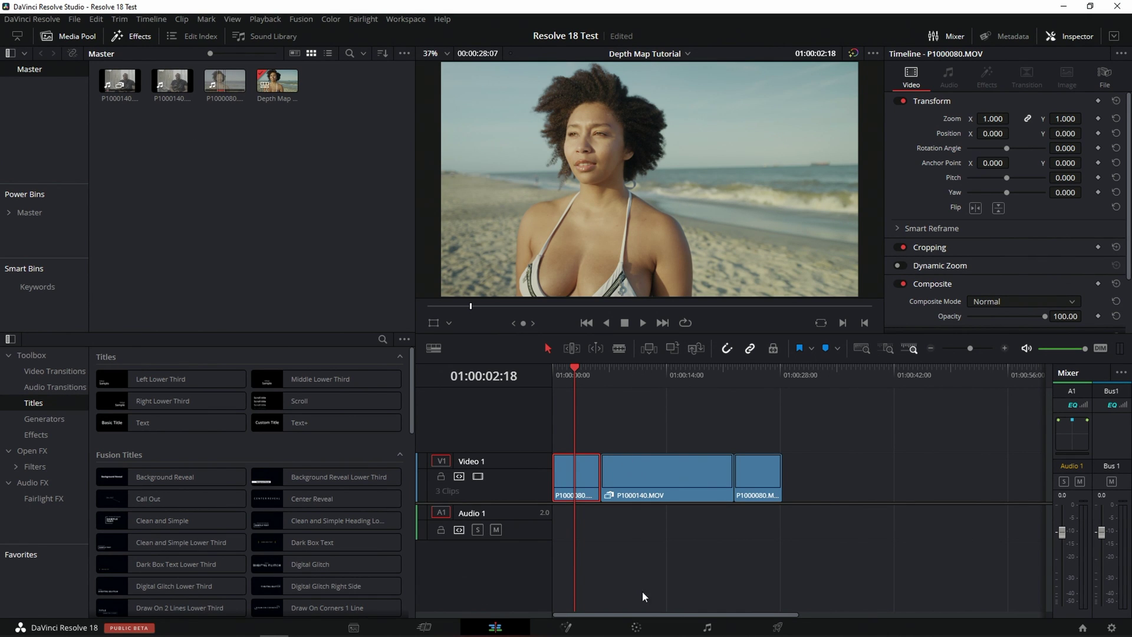
Step: Switch to the Color page and search the Effects Library for 'depth' to find Depth Map
click(642, 630)
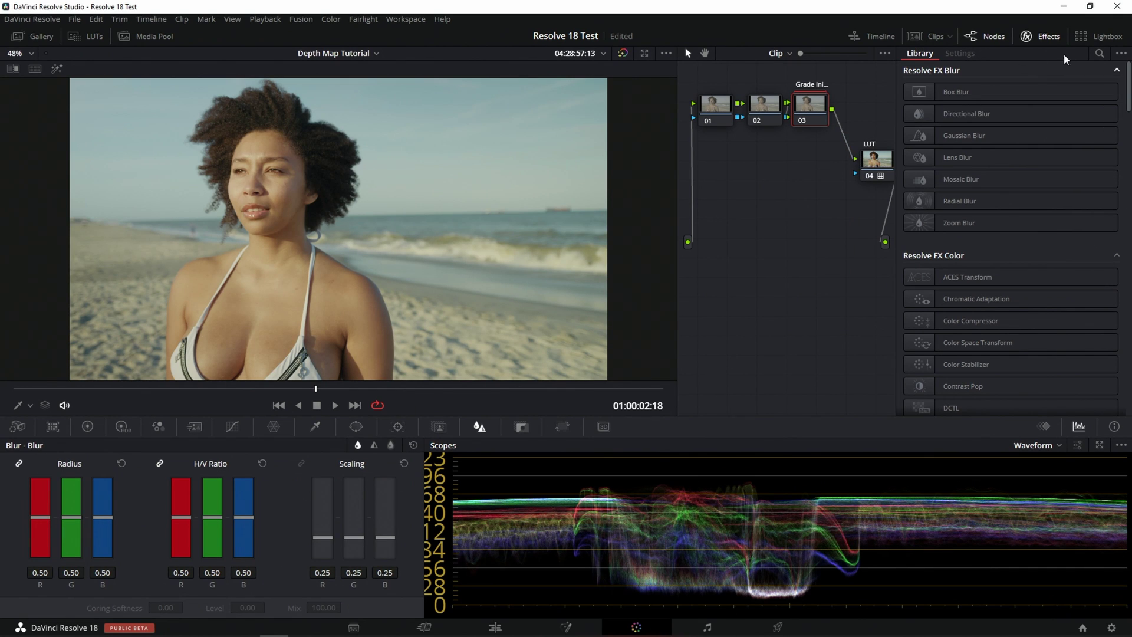
click(1099, 53)
text(de)
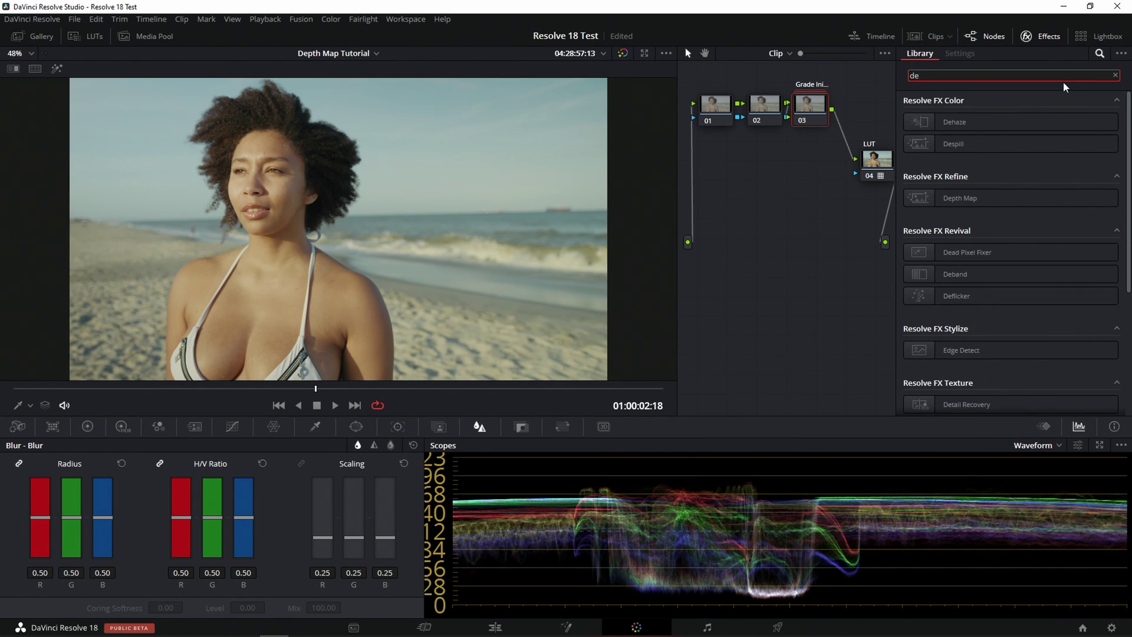
text(pth)
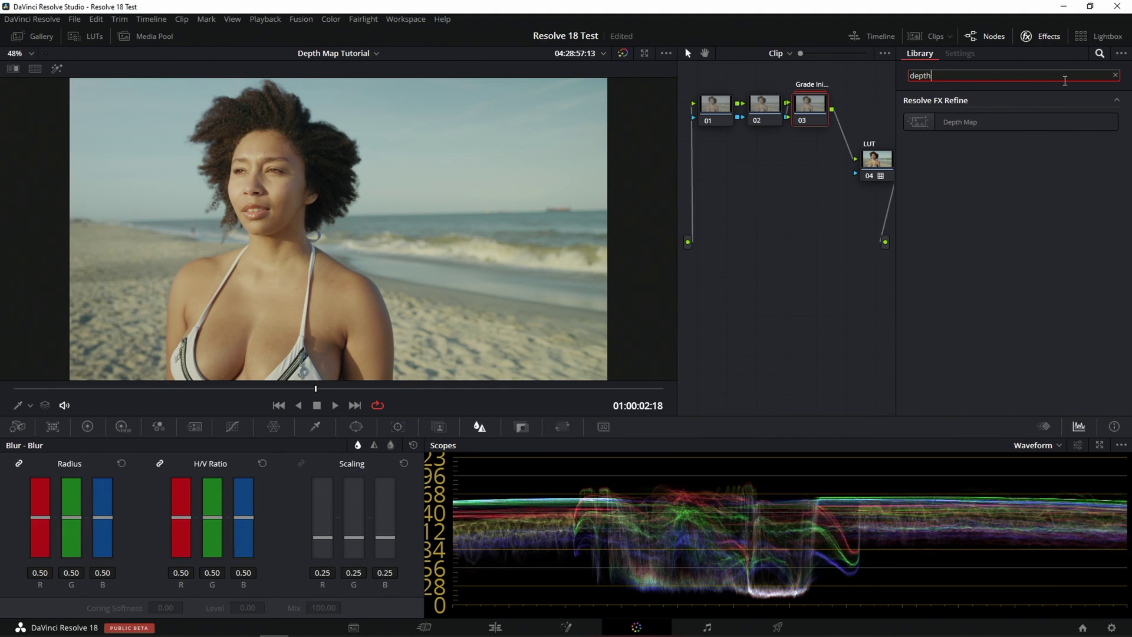
click(1000, 128)
click(506, 627)
click(651, 380)
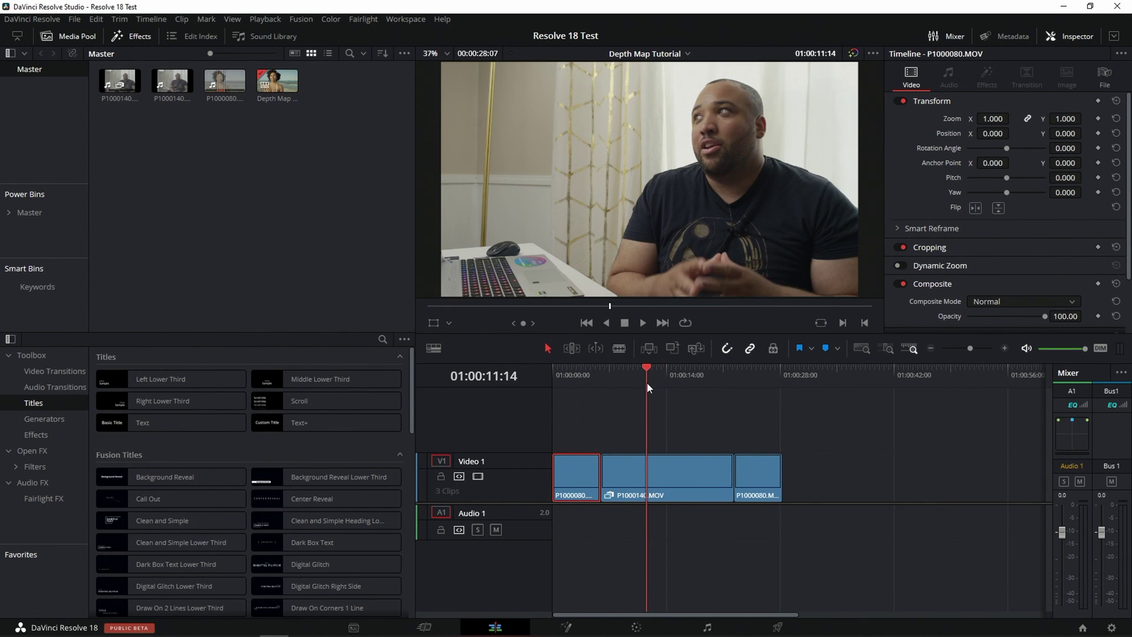
drag(648, 387, 581, 390)
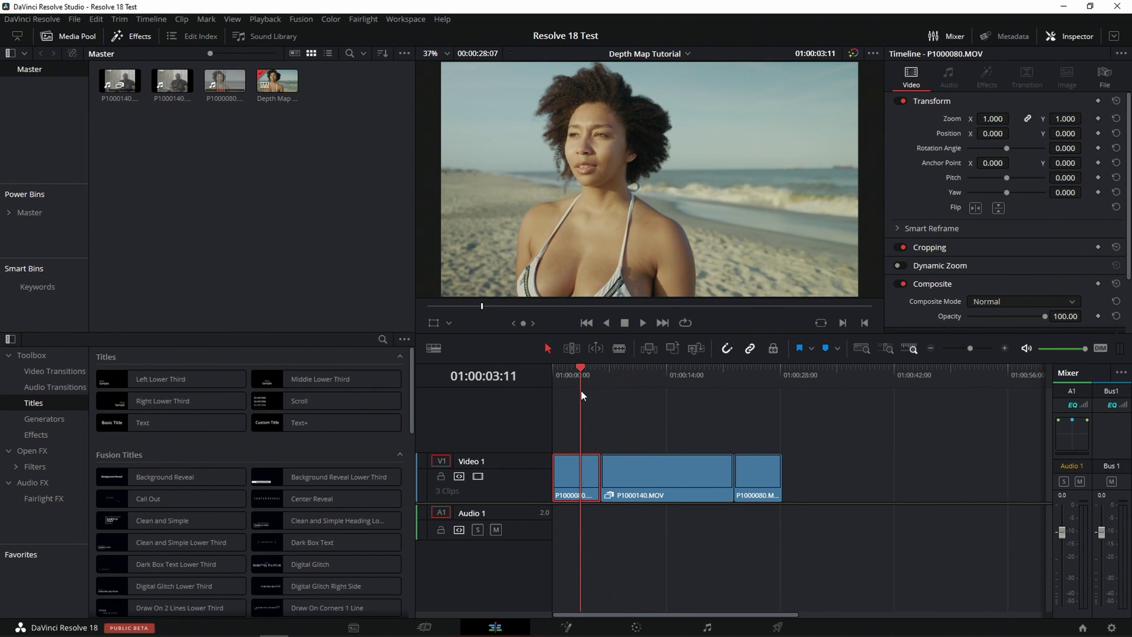
click(637, 627)
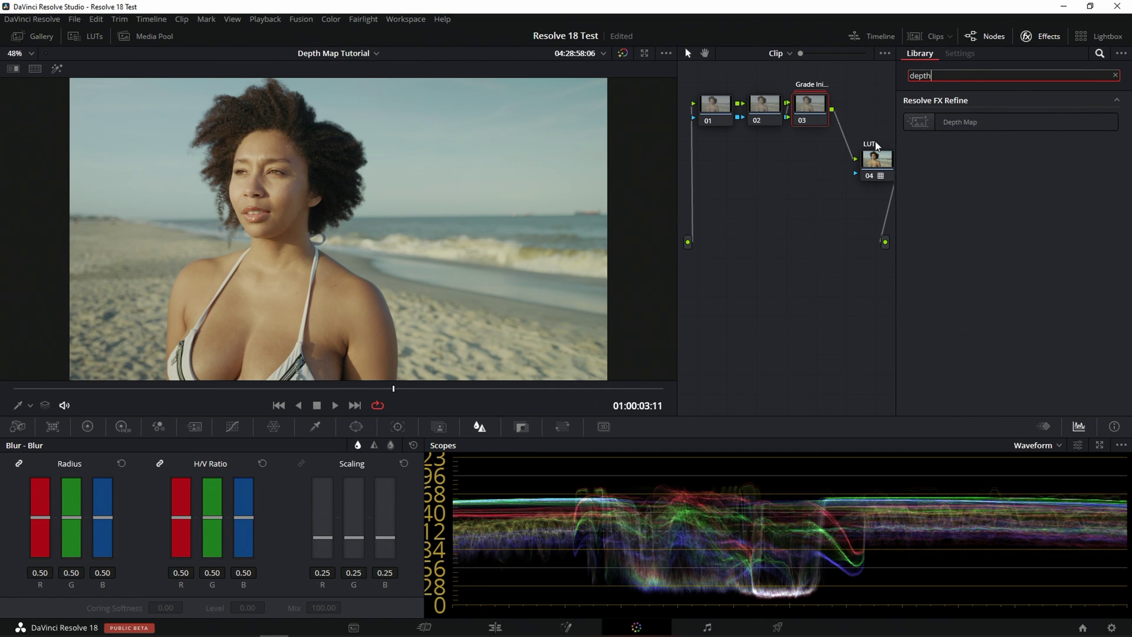
Step: Select LUT node 04 and show the LUT browser beside the viewer
click(876, 163)
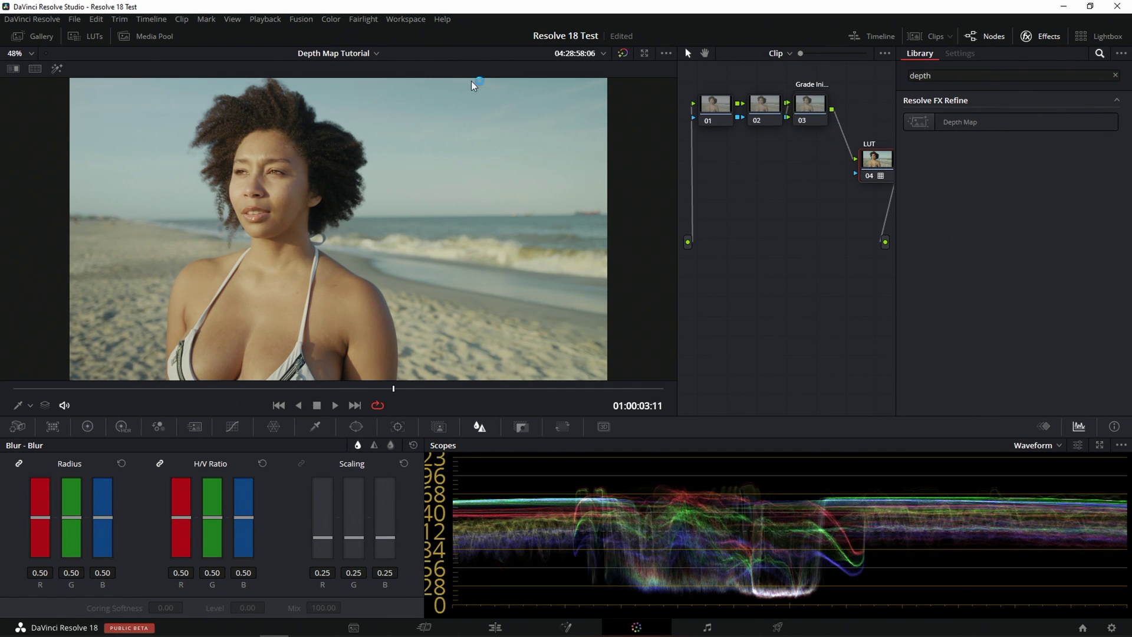
click(95, 35)
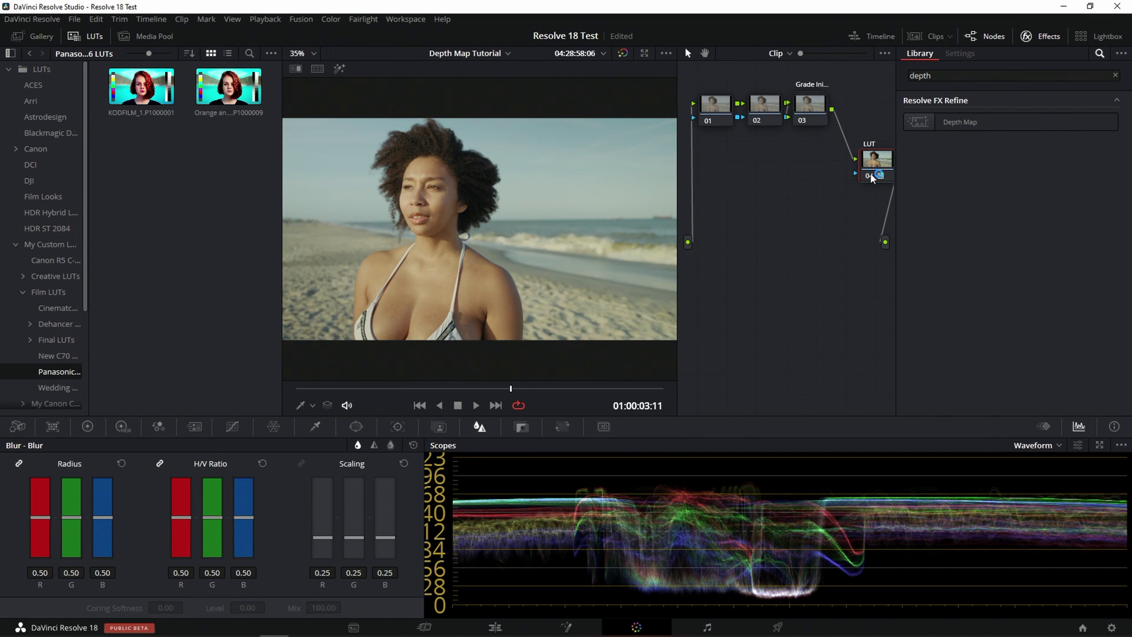
right_click(887, 170)
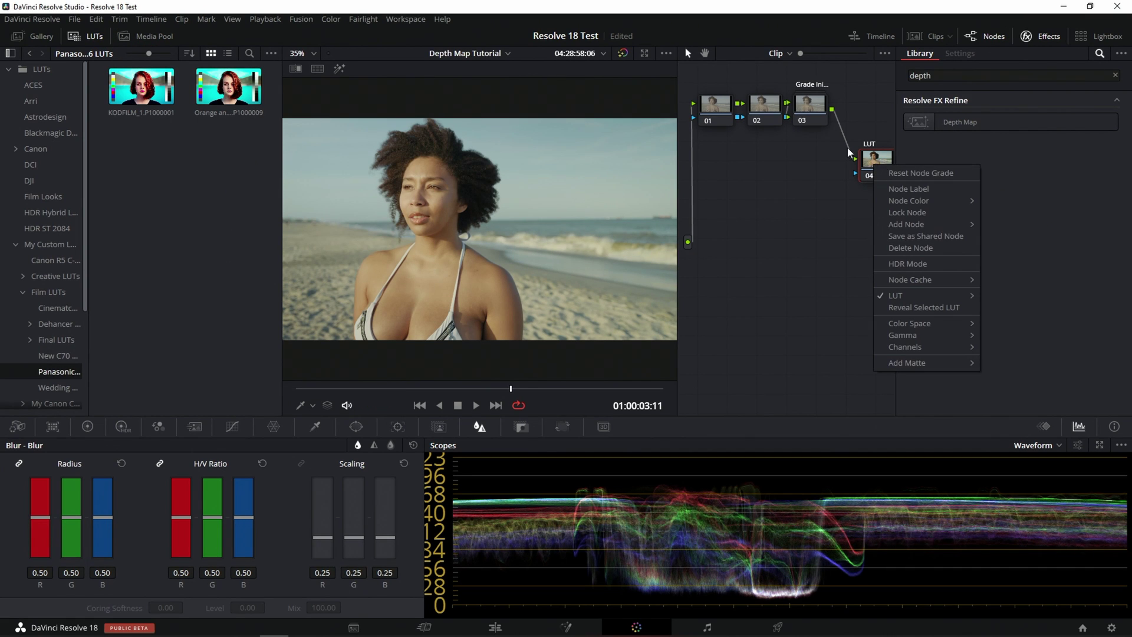
click(803, 122)
Step: Bypass node 03 to compare the grade full screen, then re-enable it
click(803, 122)
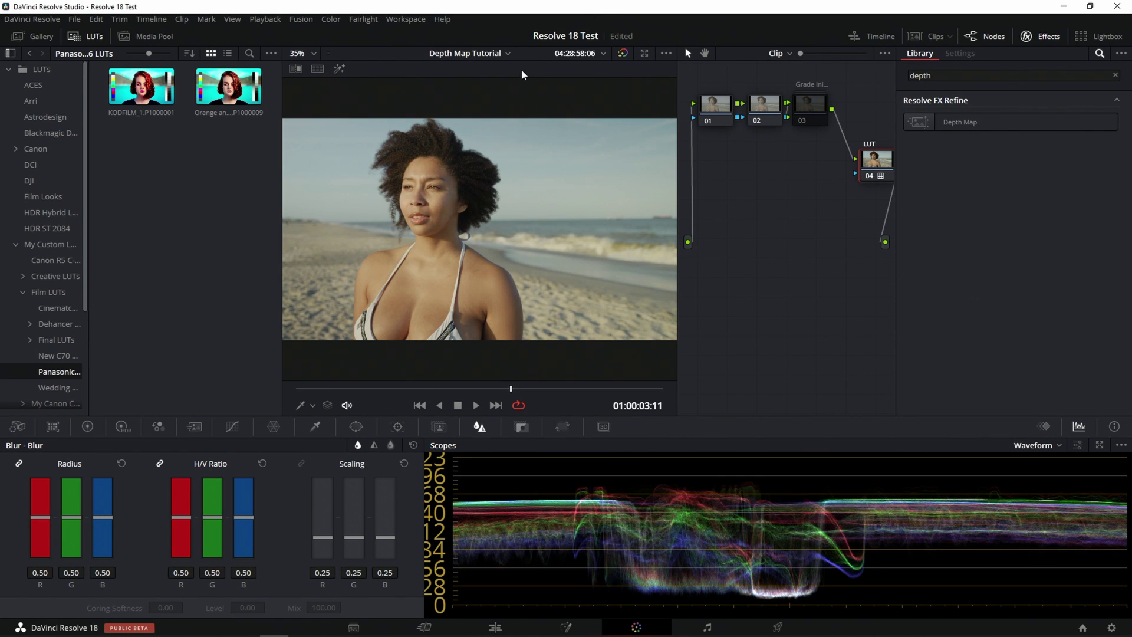
key(ctrl+f)
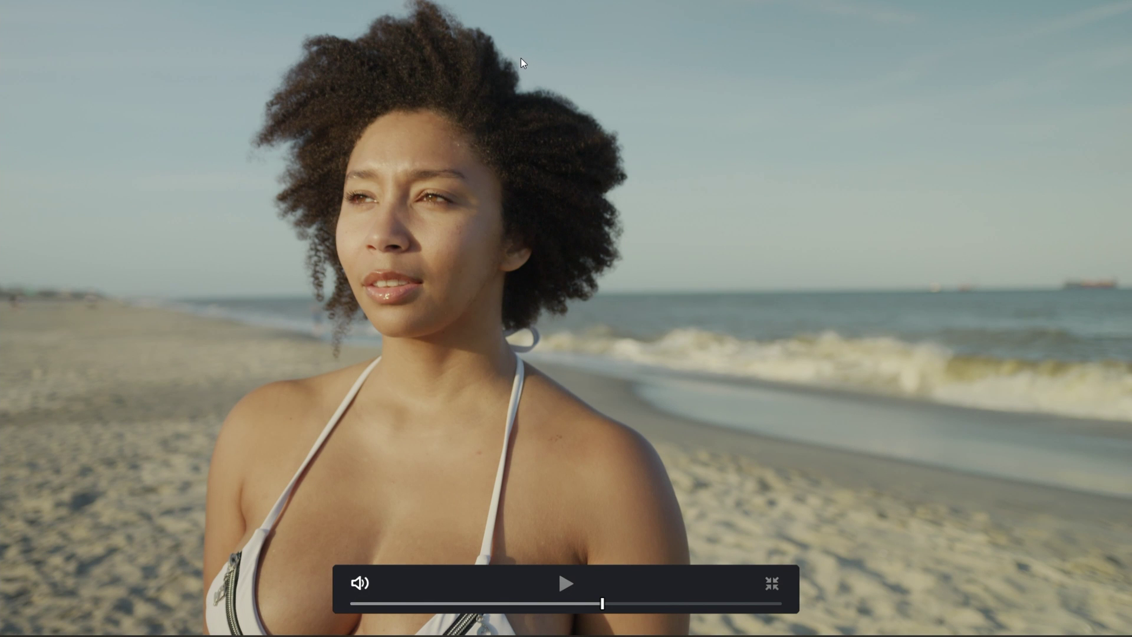
key(ctrl+f)
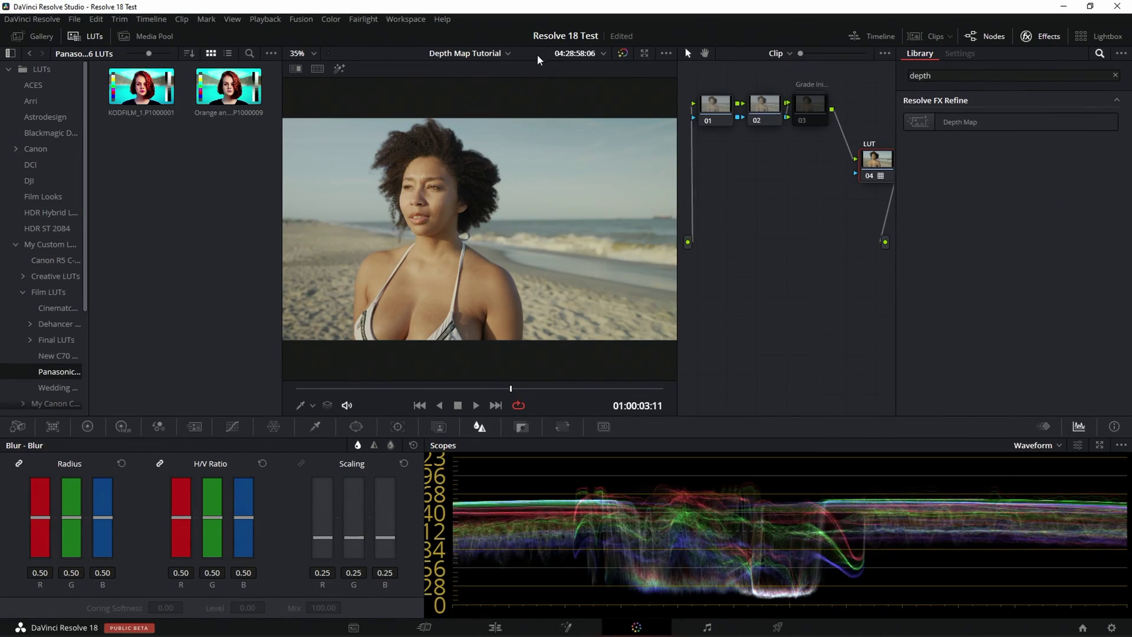
click(802, 120)
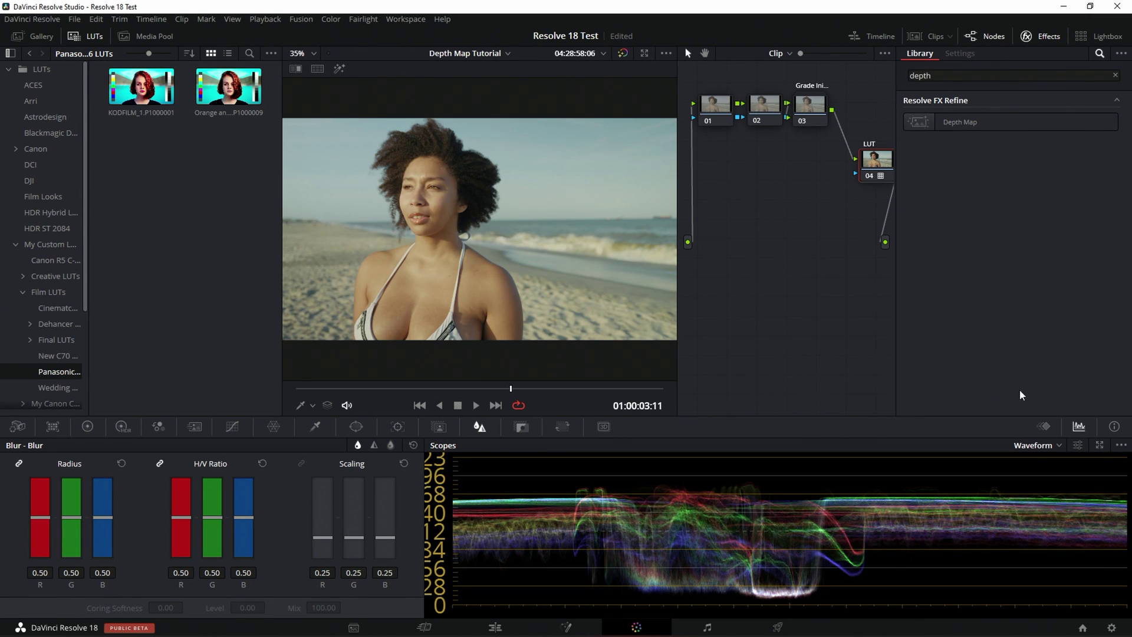
click(1035, 446)
Step: Switch the scope from waveform to Vectorscope and save the project
click(1041, 489)
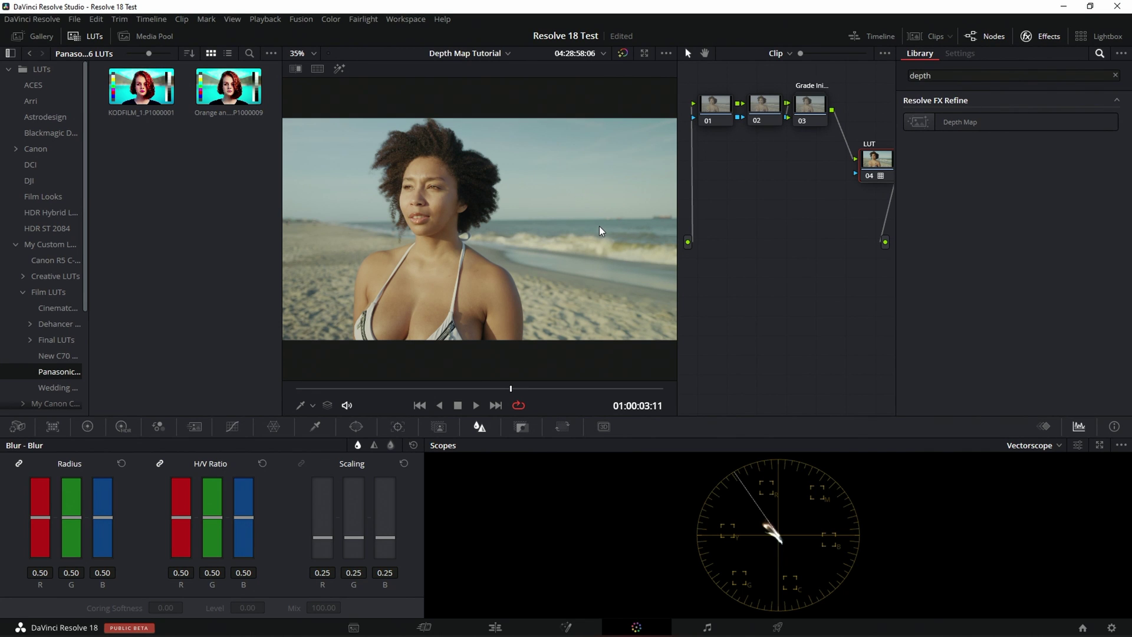
click(993, 123)
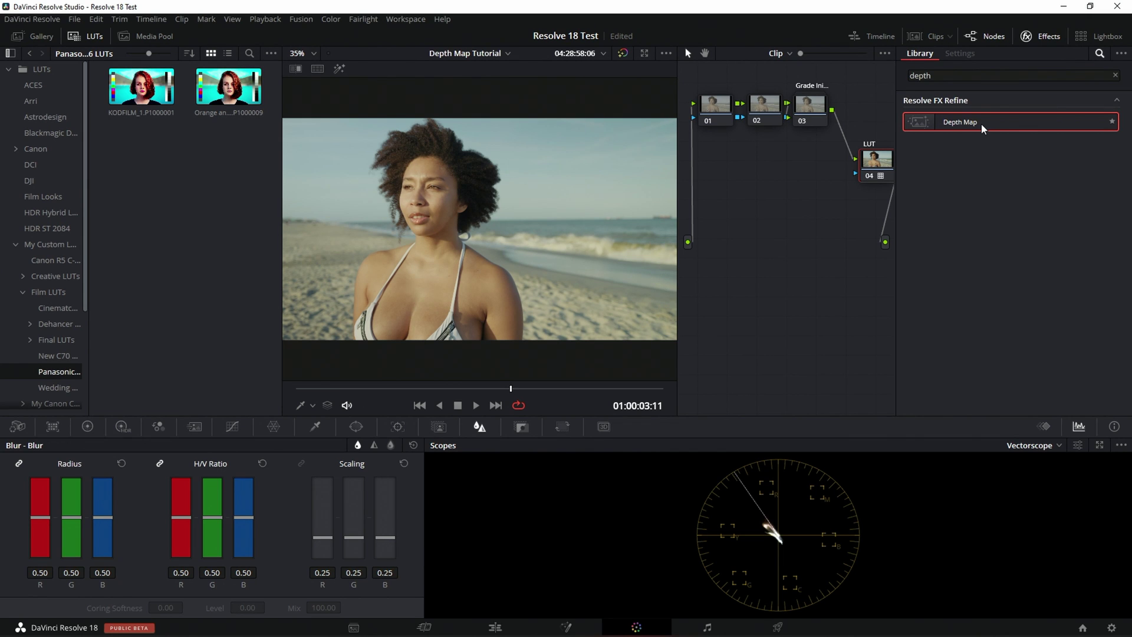
key(ctrl+s)
Step: Add and undo a serial node after node 03, then drag Depth Map after it
click(812, 107)
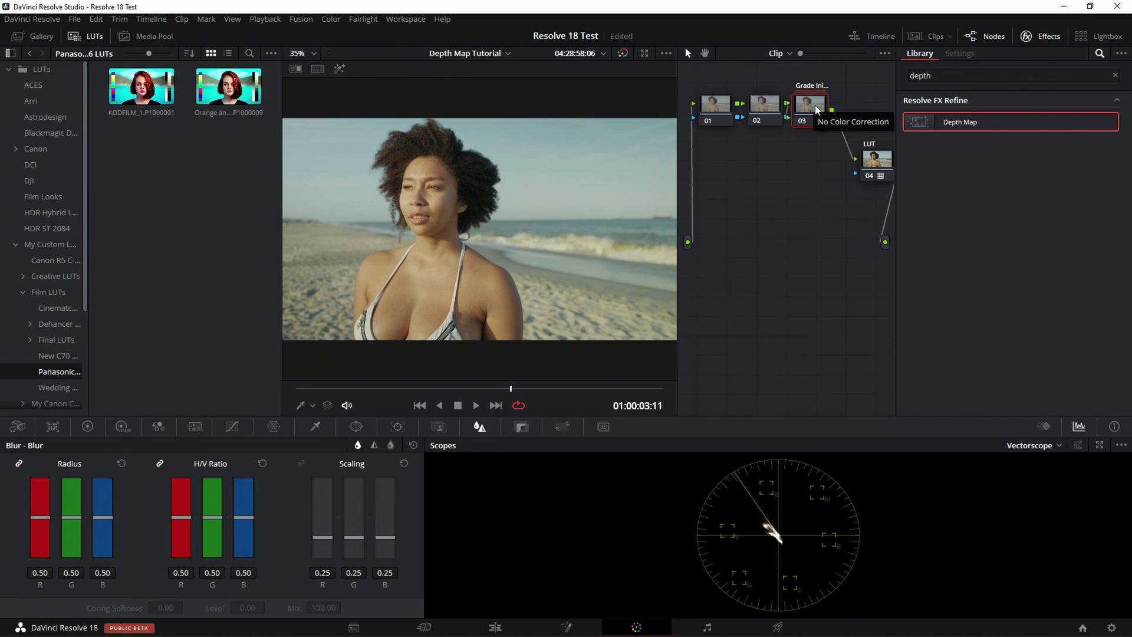
key(alt+s)
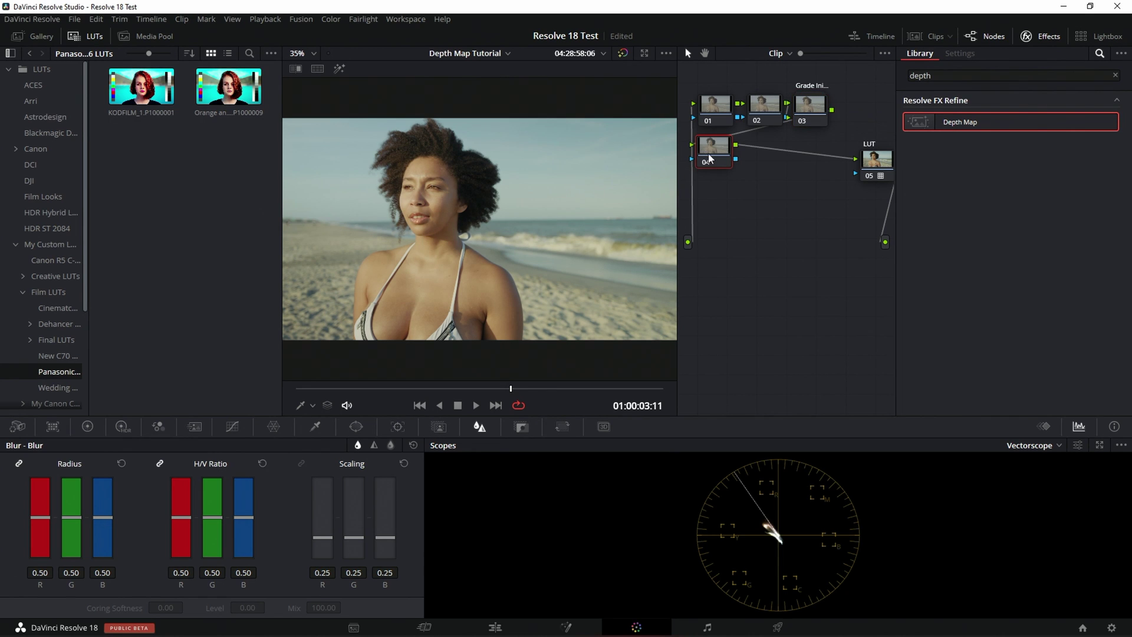
key(ctrl+z)
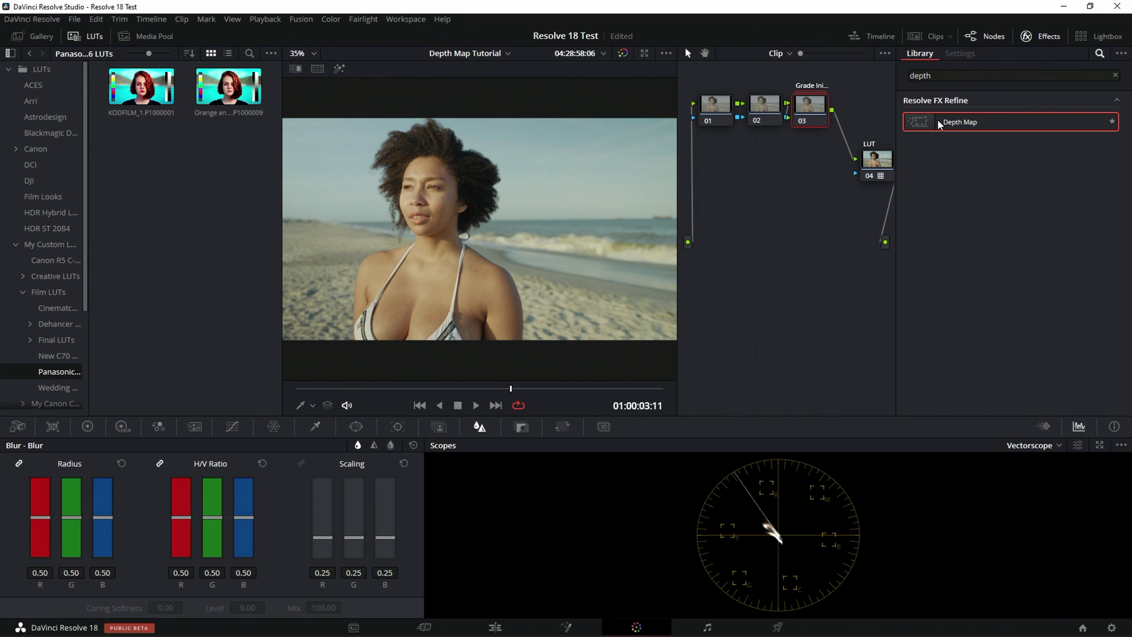
drag(938, 119, 843, 134)
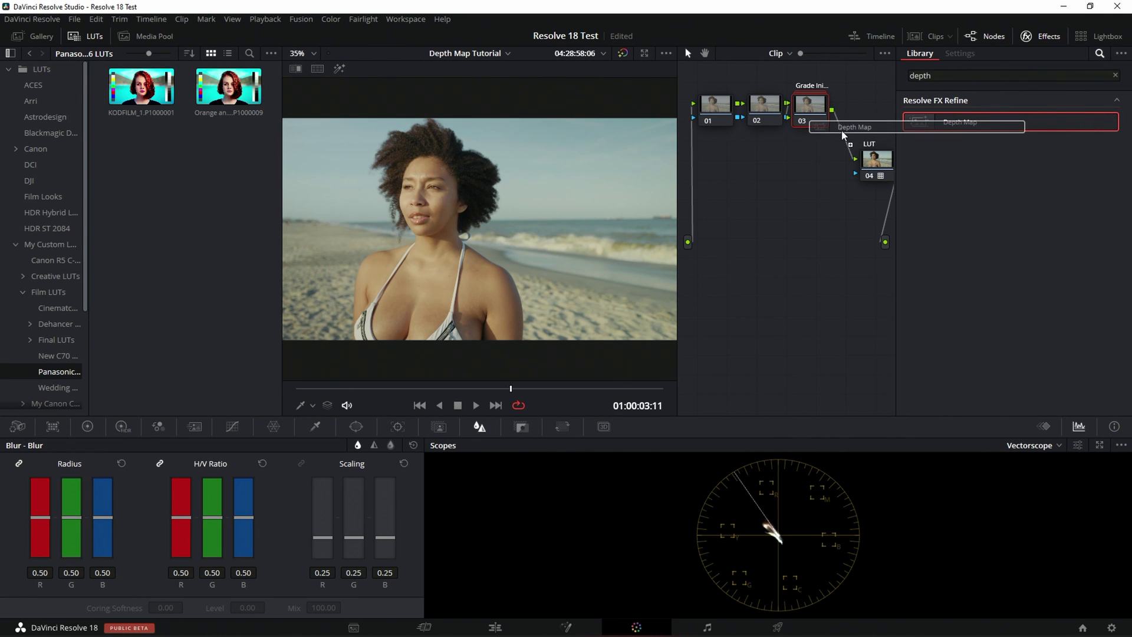
Step: Drop the Depth Map node before the LUT, set Quality to Faster and enable Invert
drag(843, 135, 717, 155)
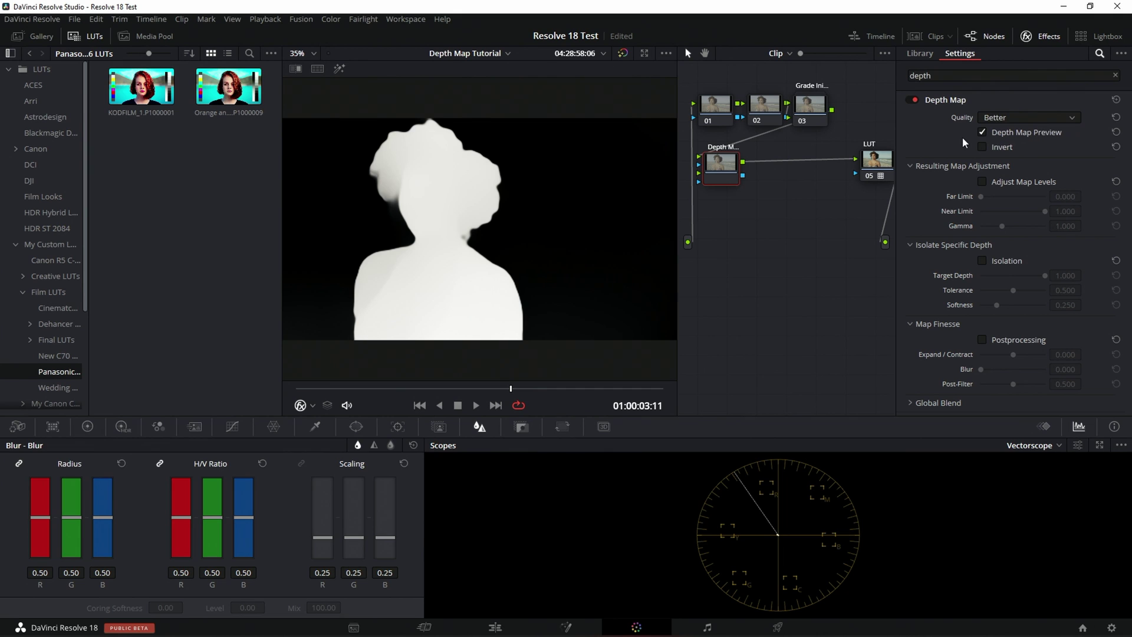
click(1003, 118)
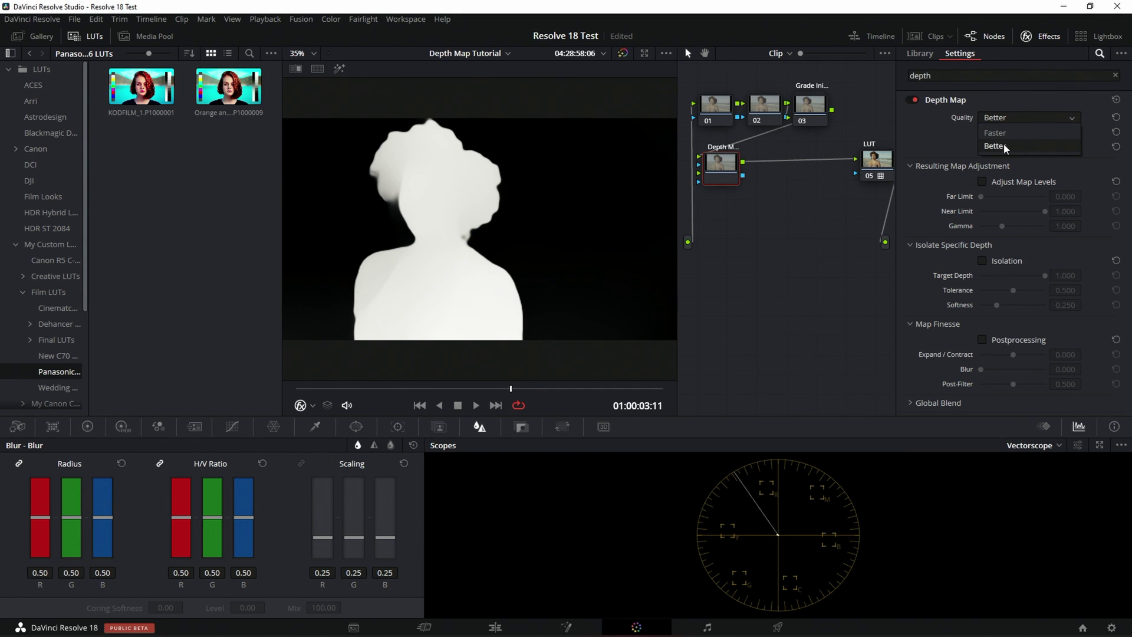
click(1003, 132)
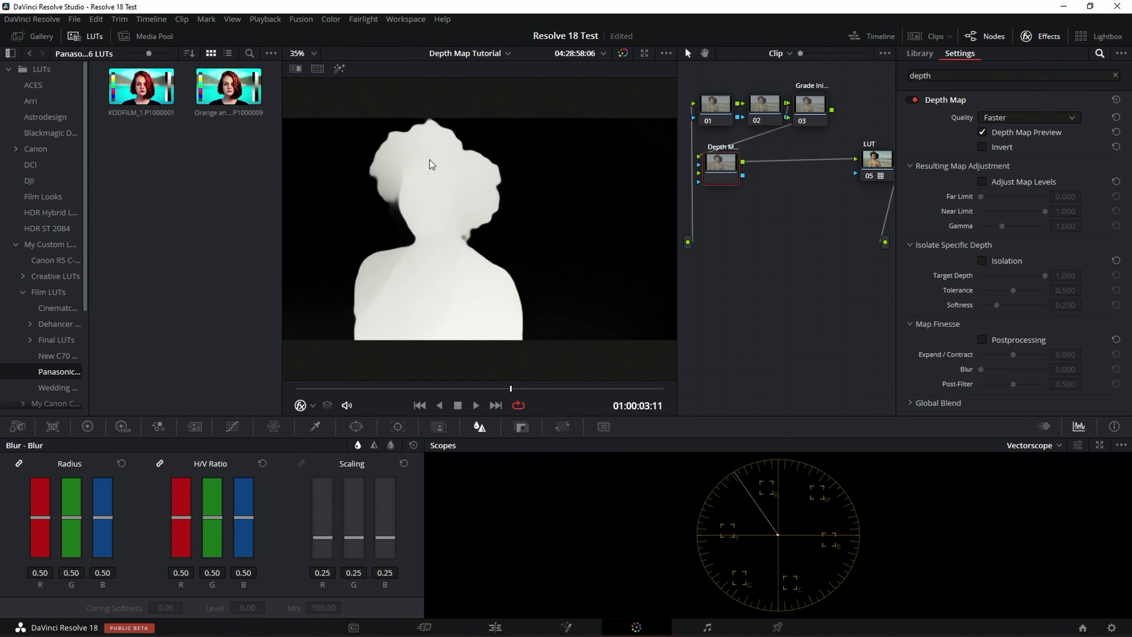
click(981, 147)
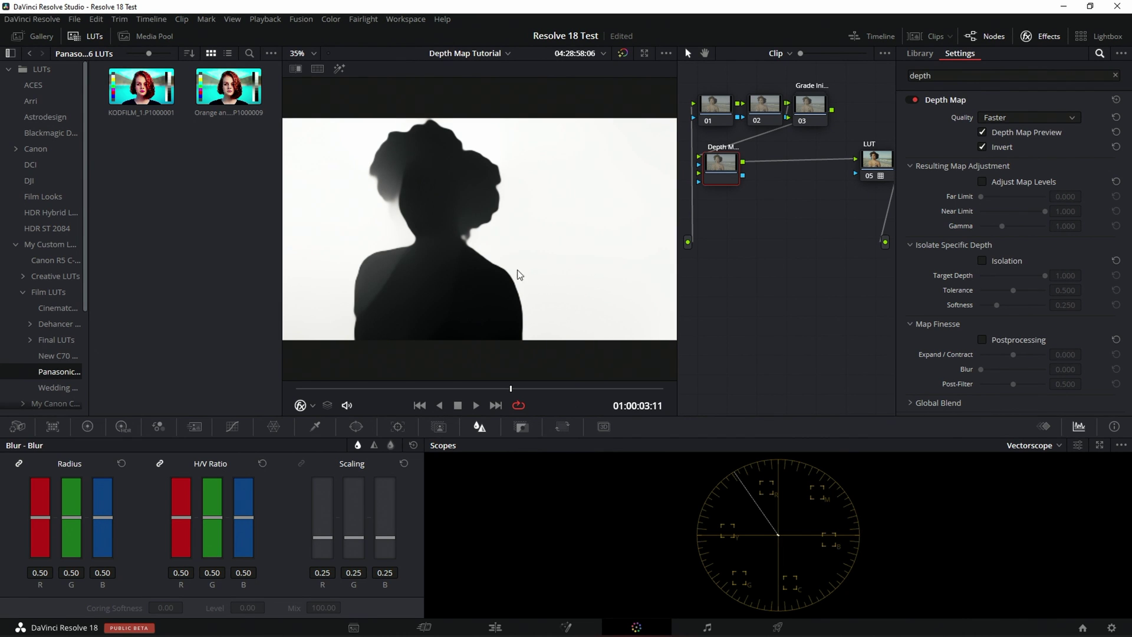
Step: Enable Isolation with target depth 0.762, tolerance 0.669, softness 0.367, and tick Adjust Map Levels
click(982, 260)
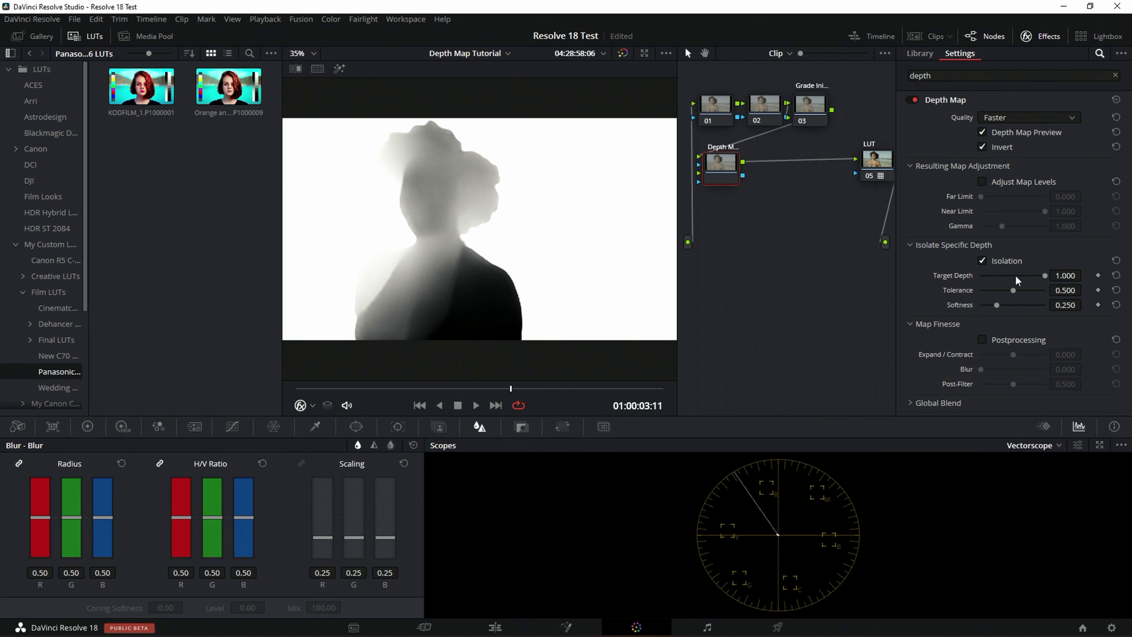
drag(1045, 274, 1030, 279)
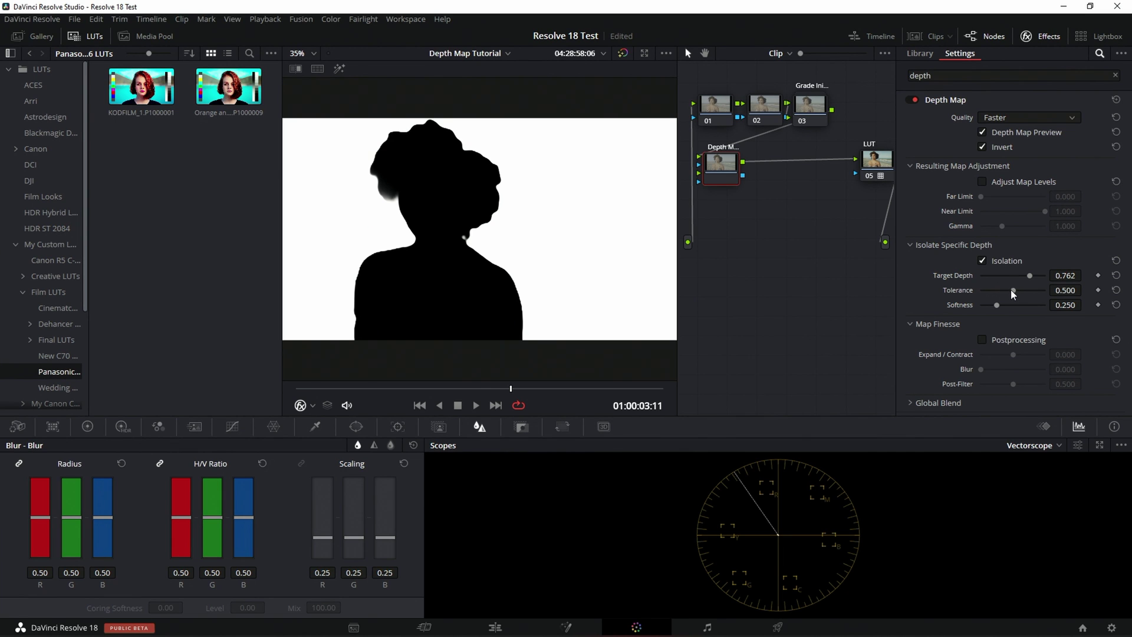
drag(1012, 290, 1024, 289)
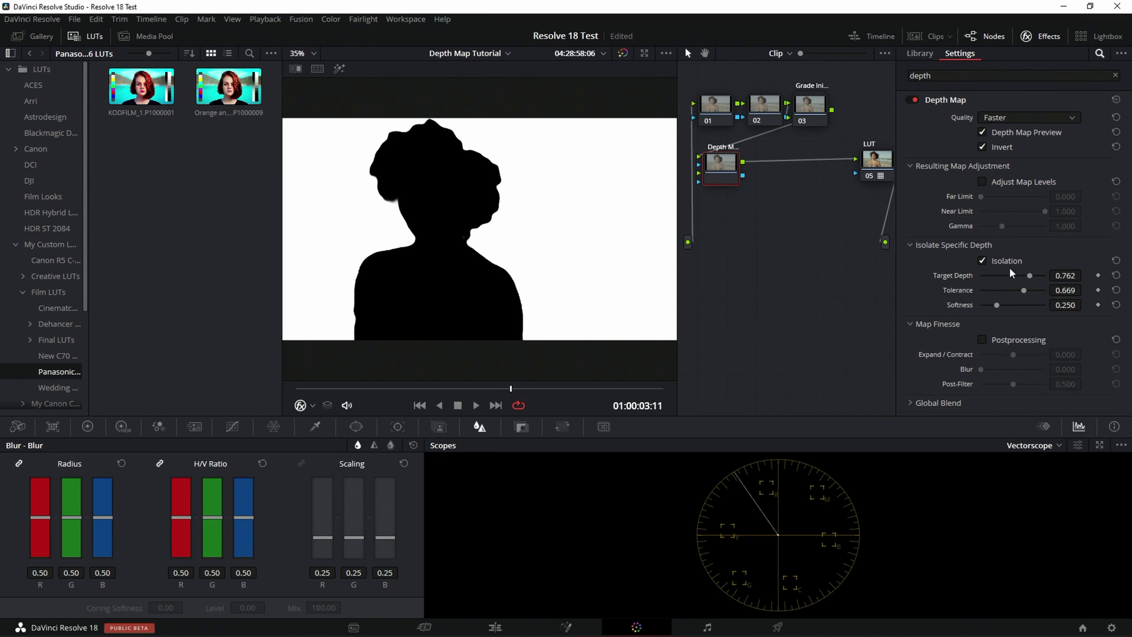
drag(996, 305, 1004, 306)
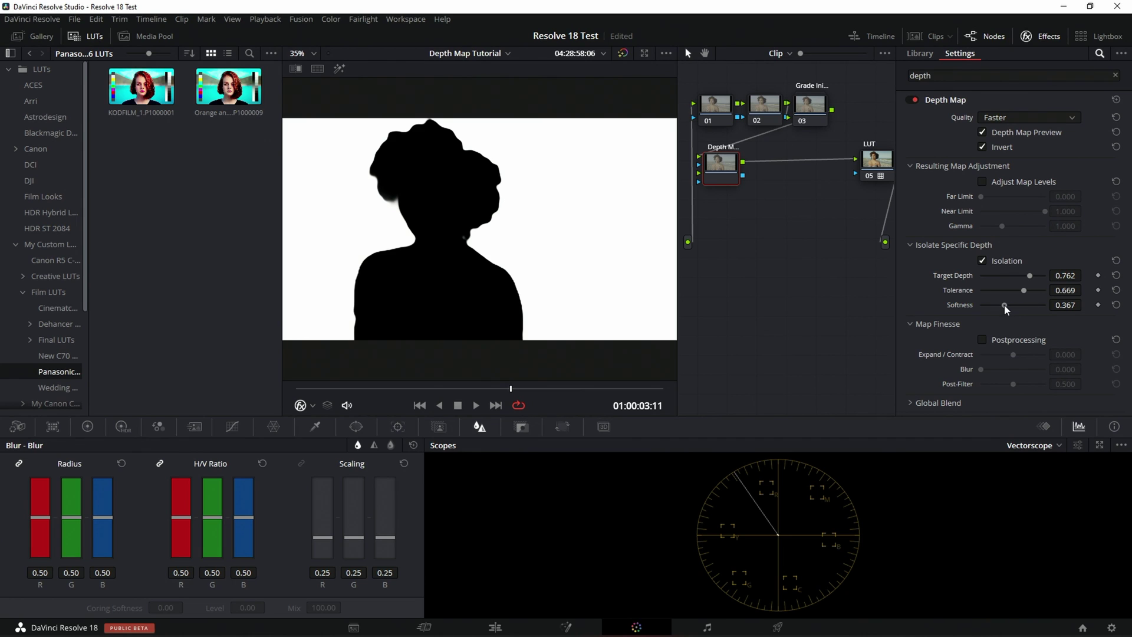
click(980, 182)
Step: Adjust the map's far and near limits, then enable postprocessing to expand and blur the matte
mouse_move(981, 196)
mouse_down()
mouse_move(1002, 193)
mouse_move(978, 196)
mouse_up()
drag(1045, 210, 974, 204)
click(982, 341)
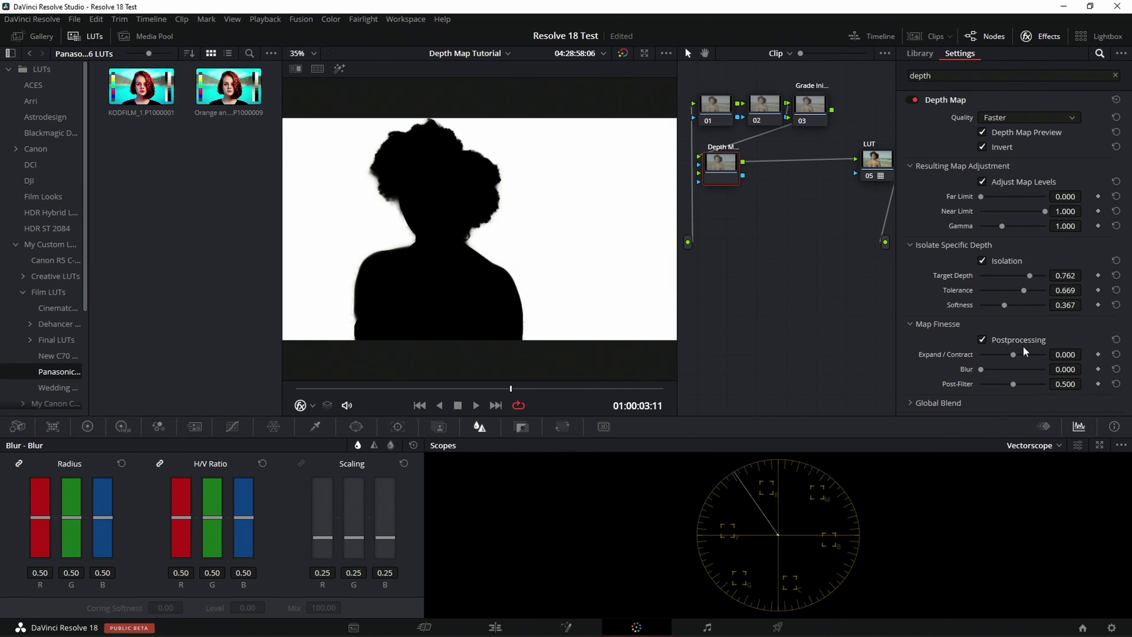
mouse_move(1014, 356)
mouse_down()
mouse_move(1025, 355)
mouse_move(991, 367)
mouse_move(1015, 364)
mouse_up()
drag(984, 368, 998, 370)
Step: Review the Global Blend settings and add a serial node after the Depth Map node
click(914, 401)
scroll(940, 401, down, 1)
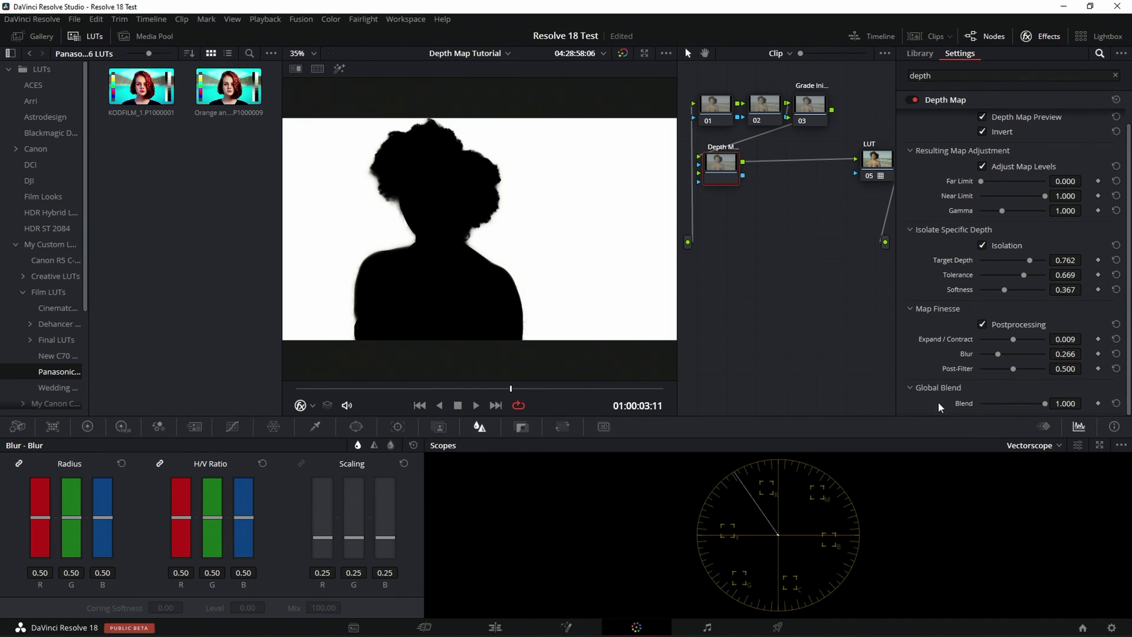
click(914, 388)
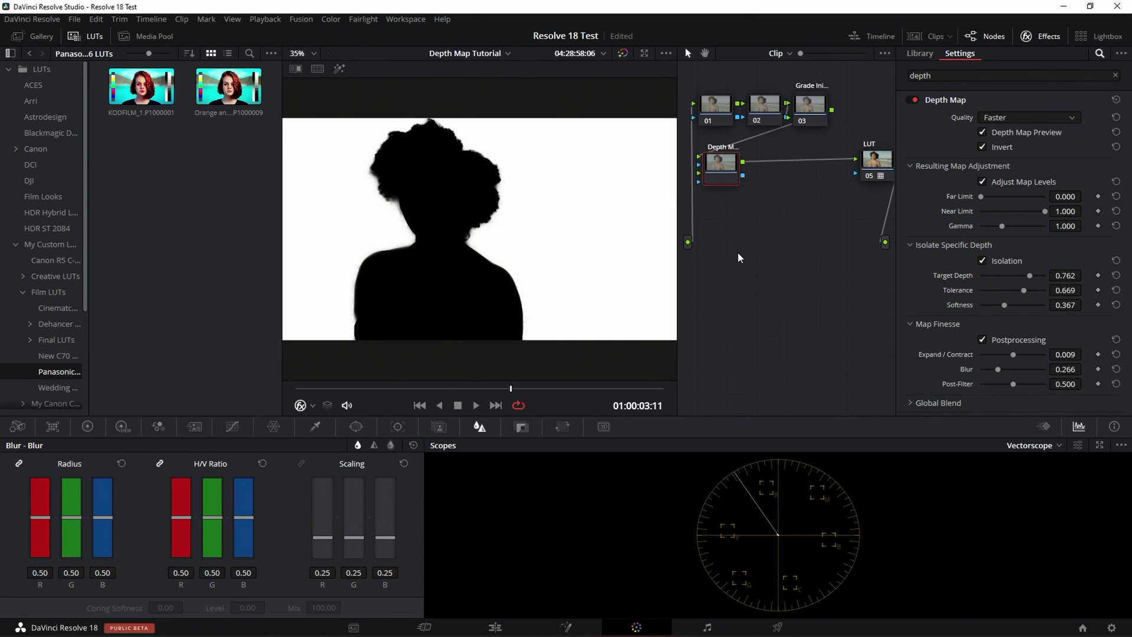
key(alt+s)
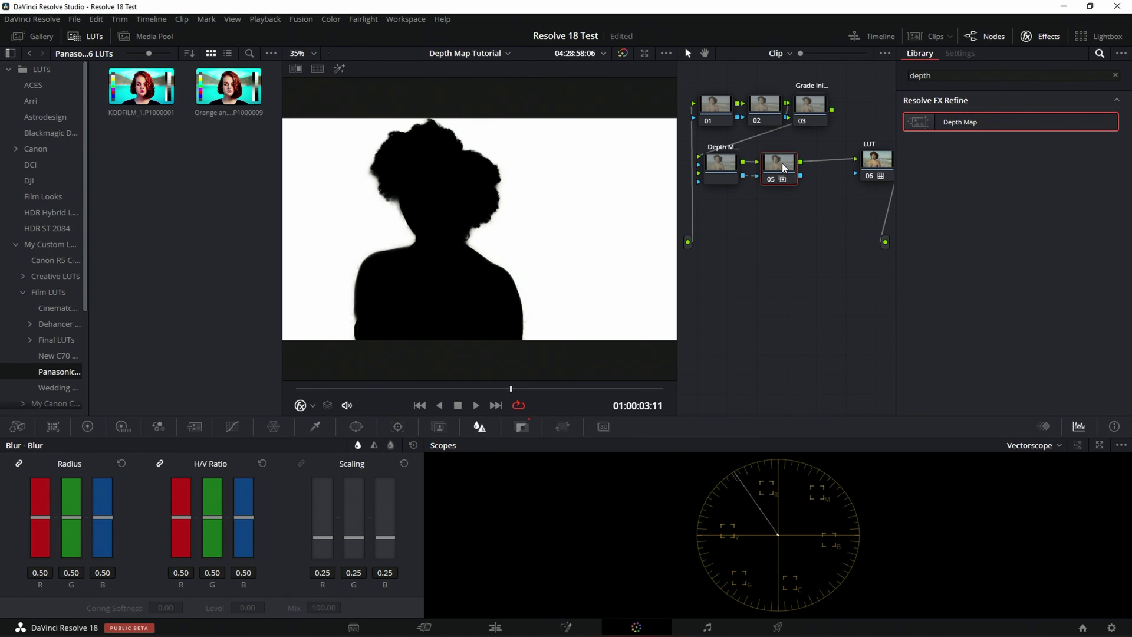
Step: Turn off the Depth Map preview and select the new node 05
click(723, 168)
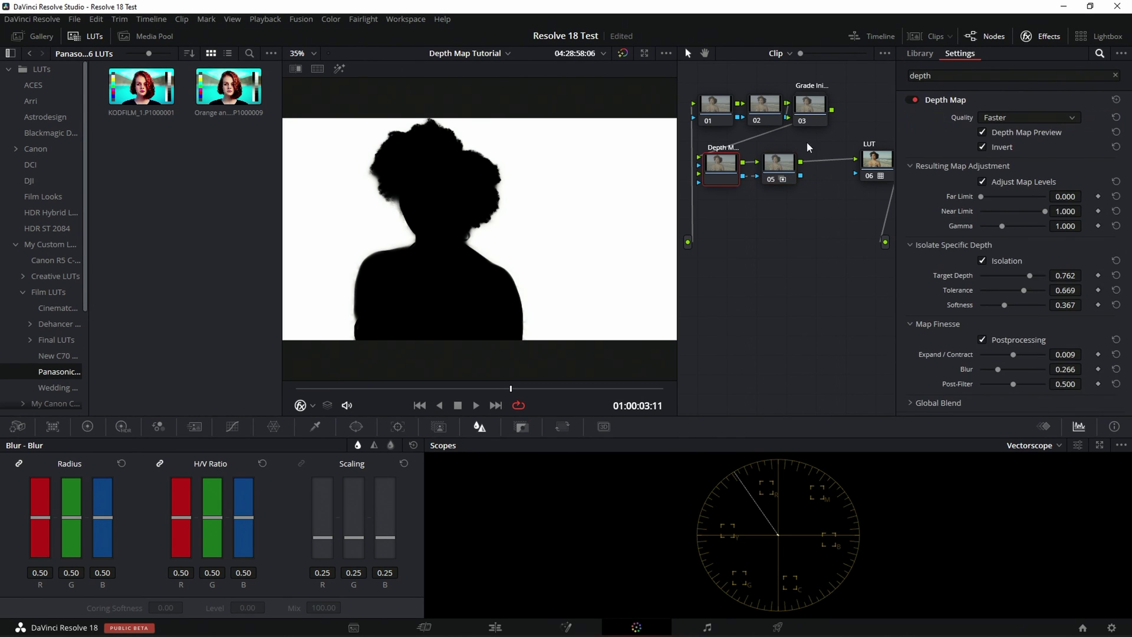
click(982, 132)
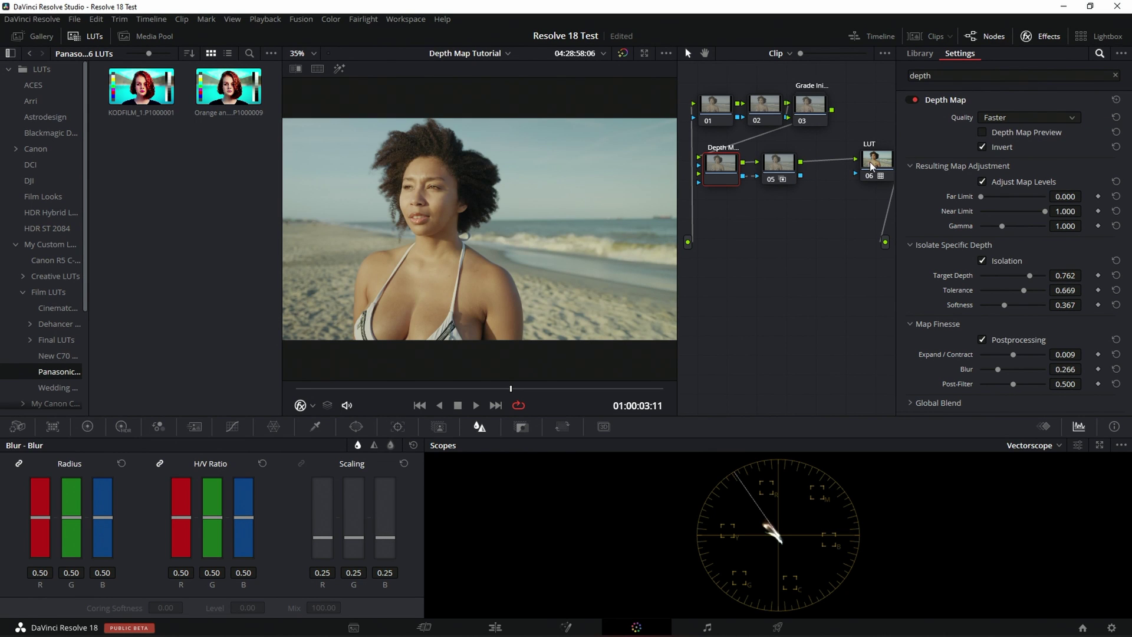
click(778, 163)
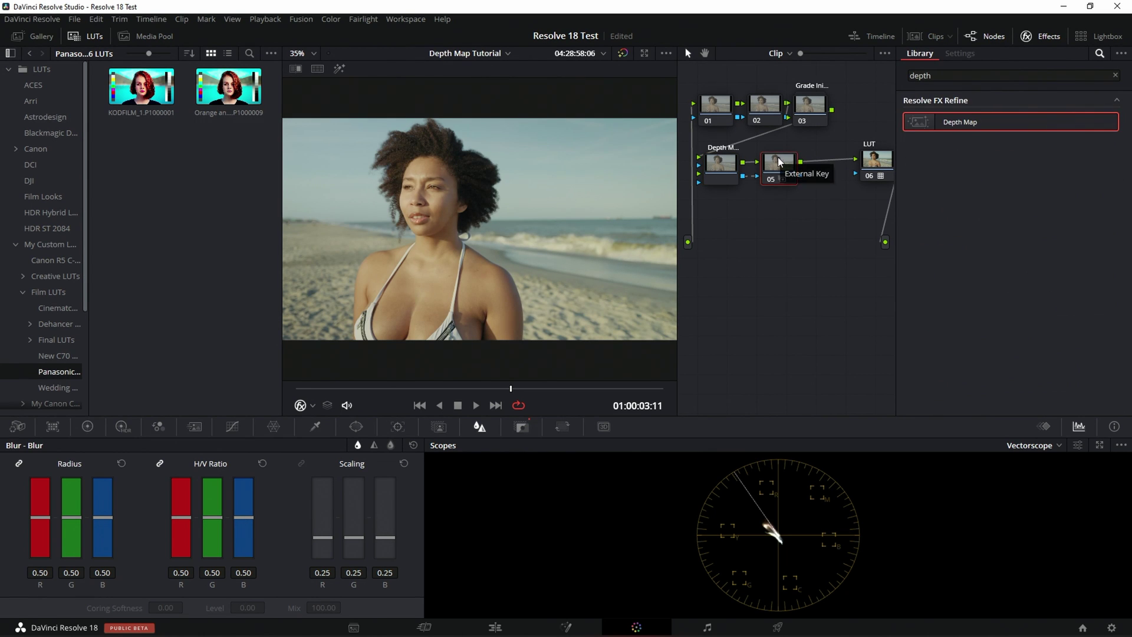
right_click(775, 161)
click(773, 164)
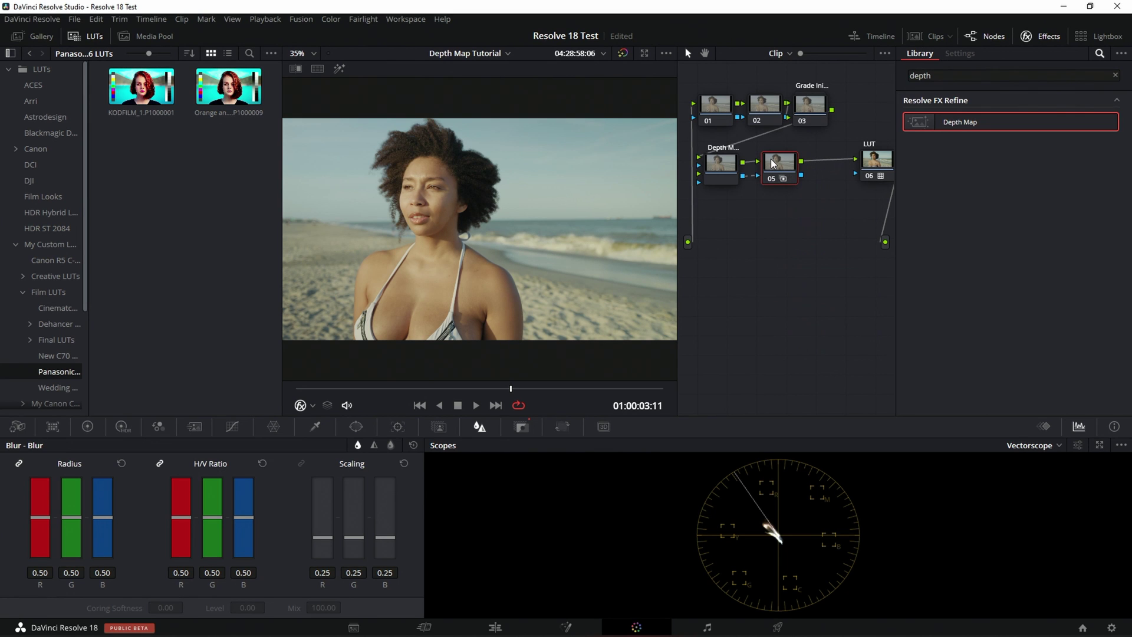
Step: Add a parallel node beside node 05 and connect the Depth Map key to node 06
right_click(774, 163)
mouse_move(803, 221)
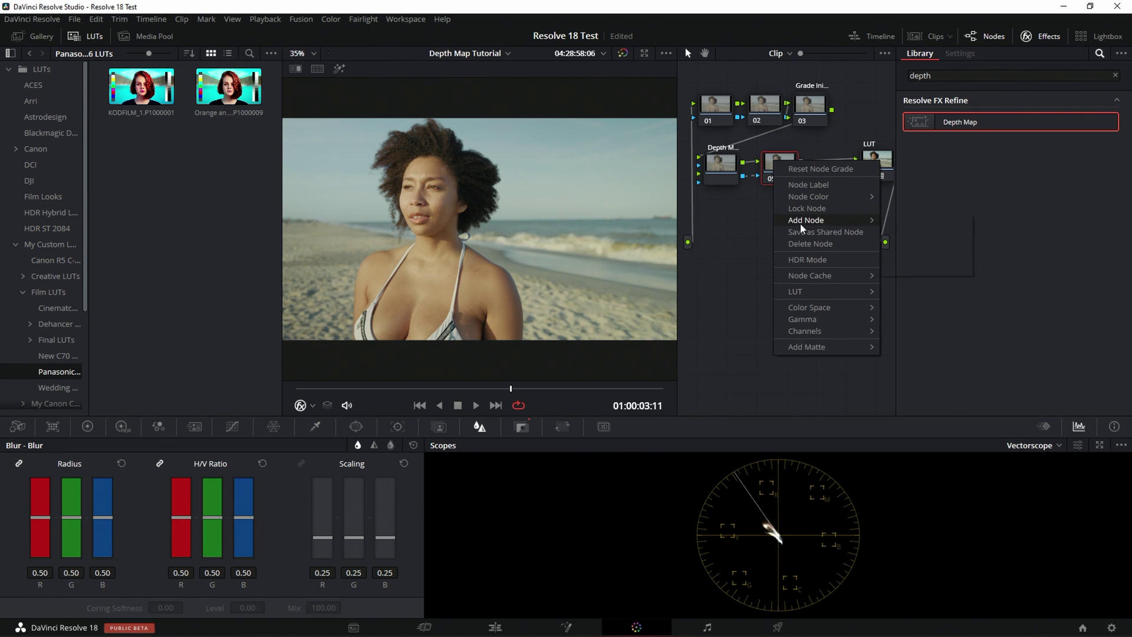
click(916, 245)
click(839, 196)
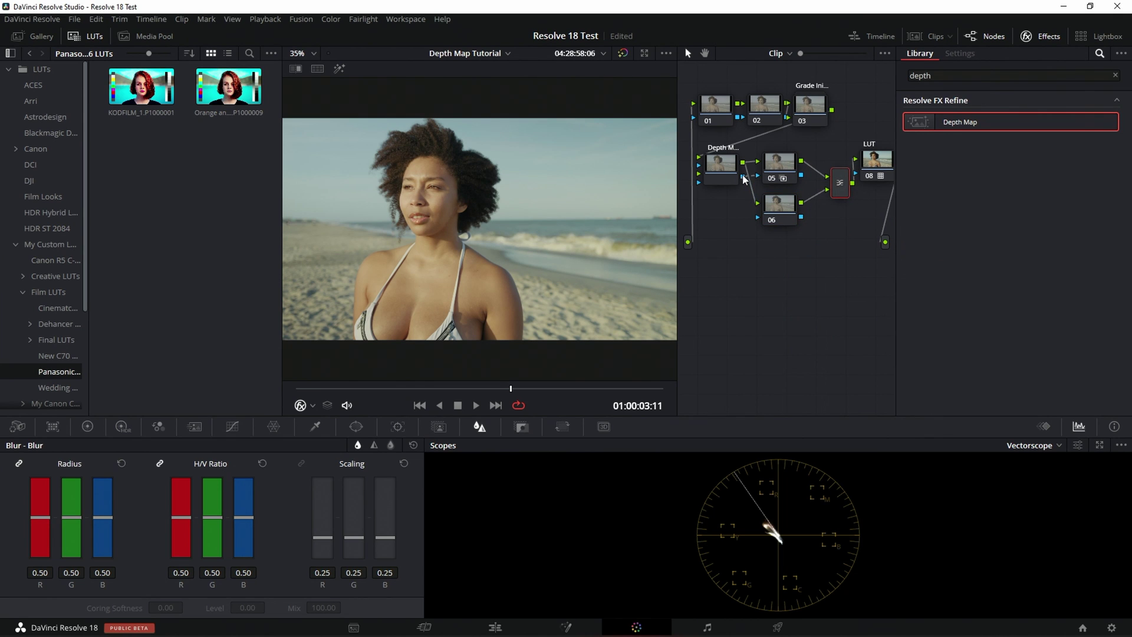
drag(759, 218, 760, 218)
Step: Name the parallel nodes: 05 as 'Background' and 06 as 'Foreground'
right_click(780, 158)
key(Escape)
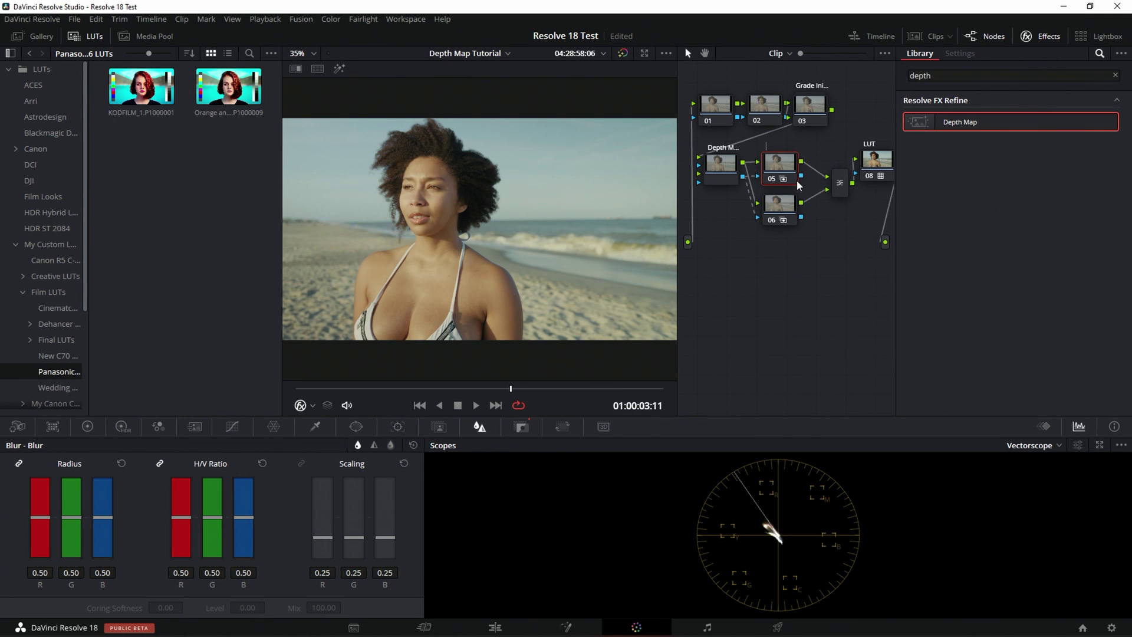
text(Background)
key(Return)
right_click(781, 210)
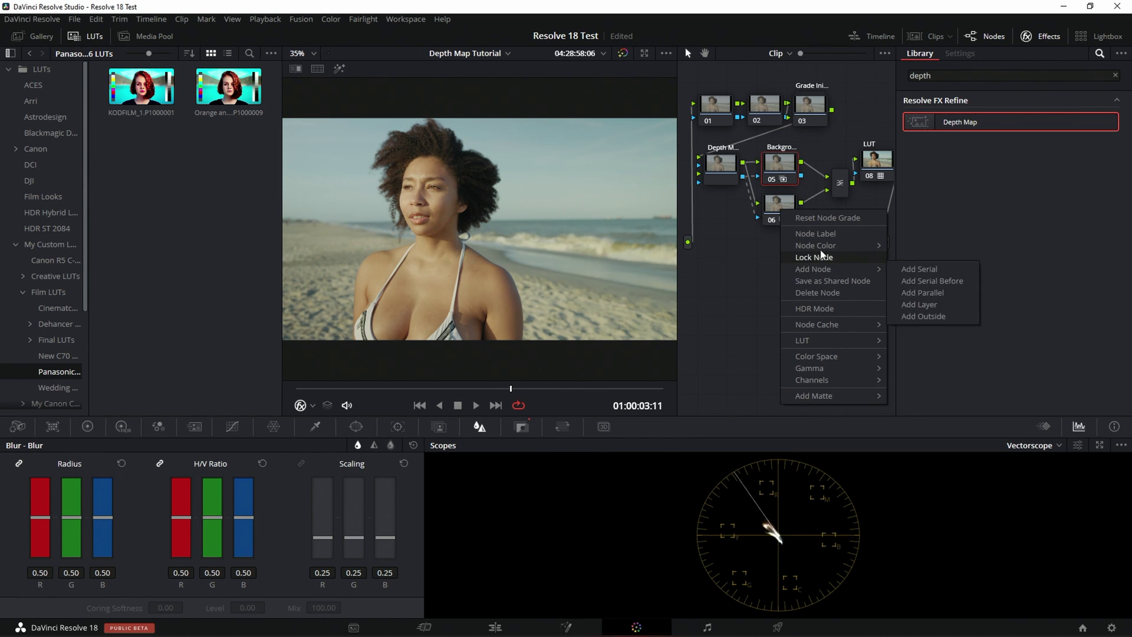
key(Escape)
text(Foreground)
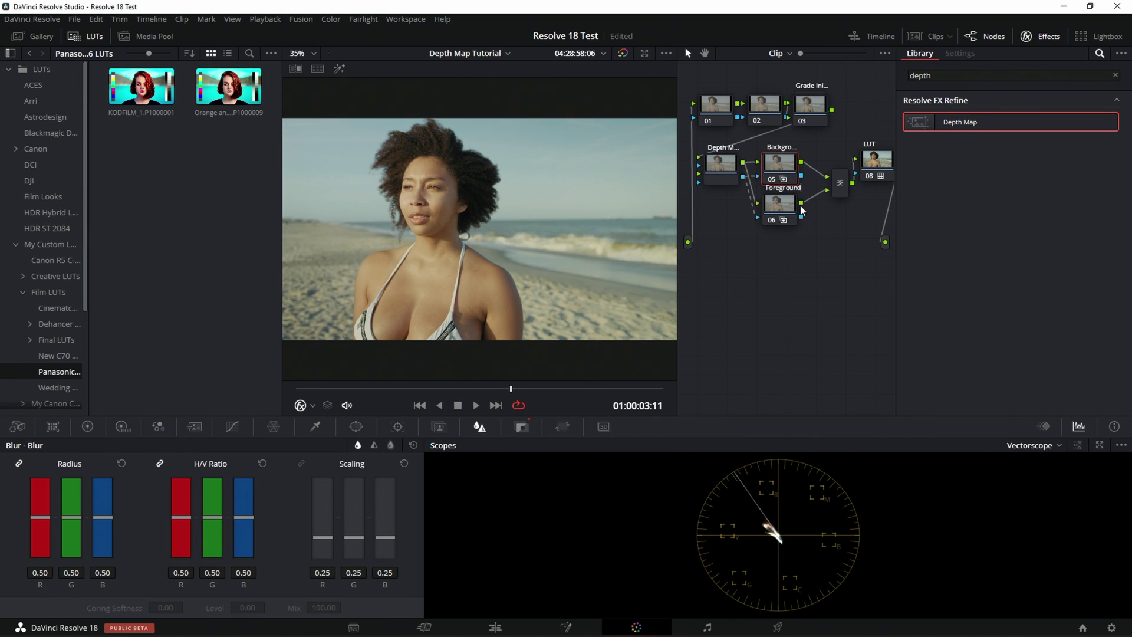
key(Return)
Step: In the Key palette, invert the Foreground node's key input and compare it with Background
click(522, 429)
click(782, 212)
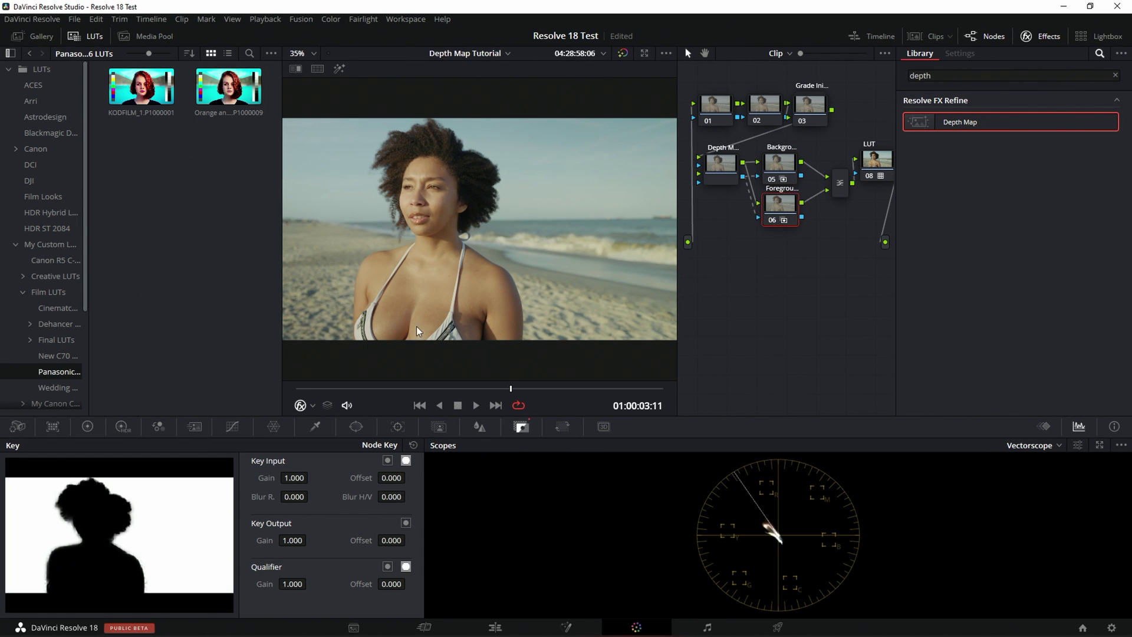
click(779, 165)
click(779, 206)
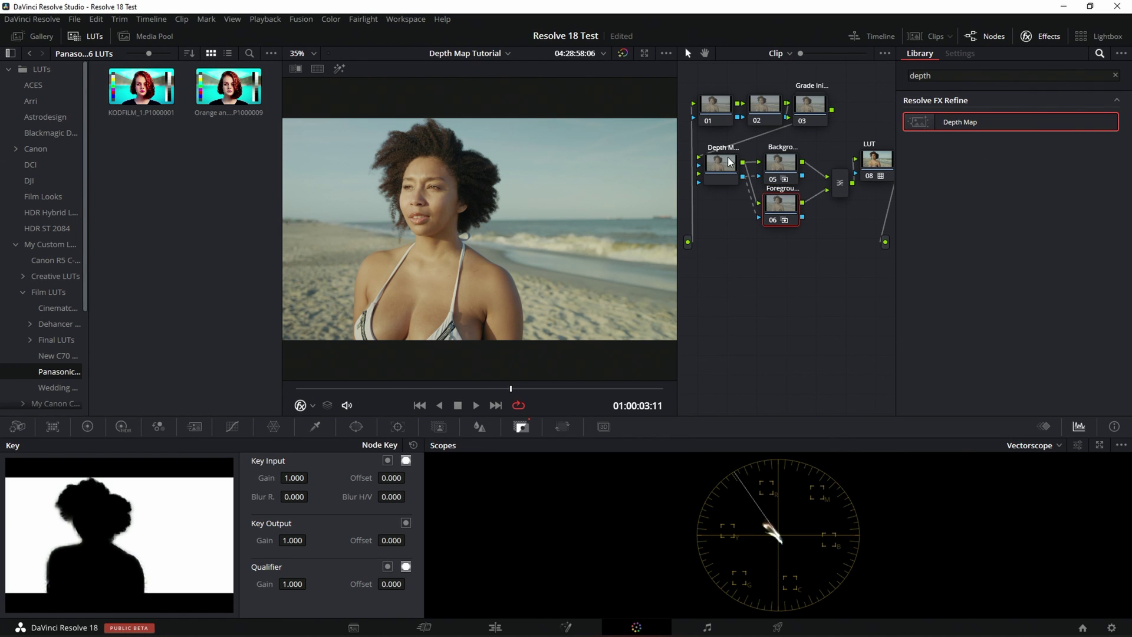
click(387, 461)
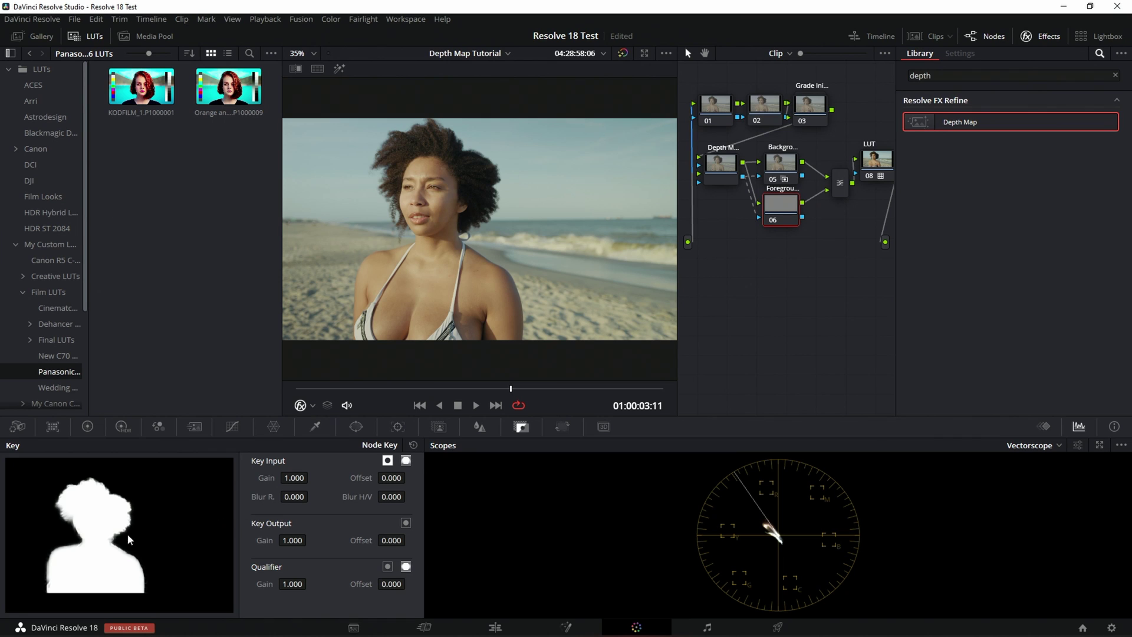
click(778, 166)
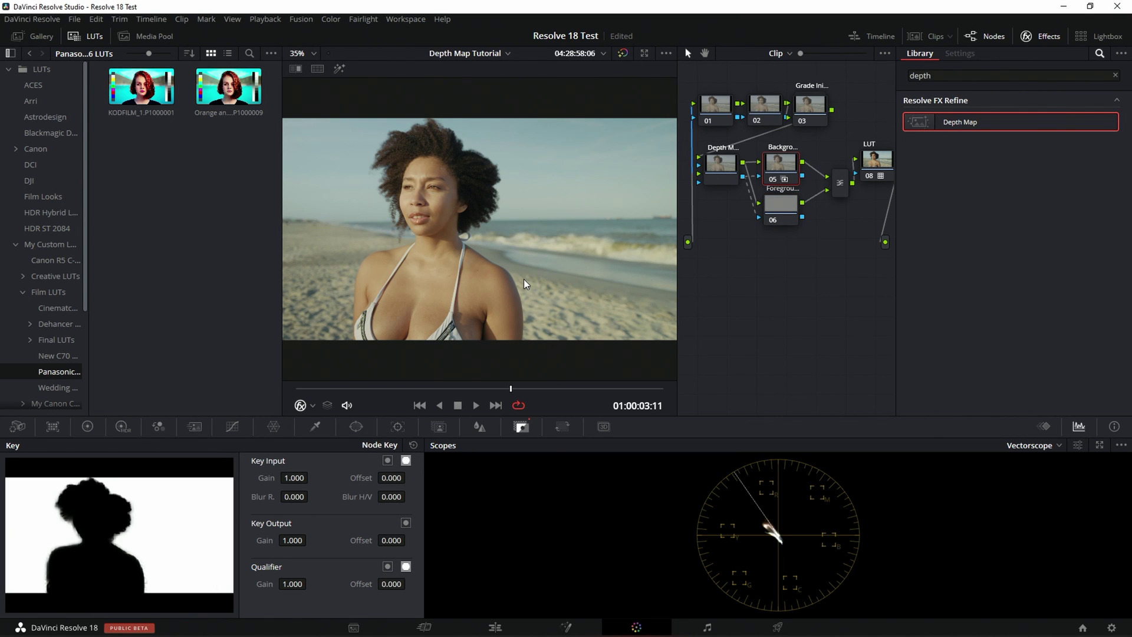
click(780, 204)
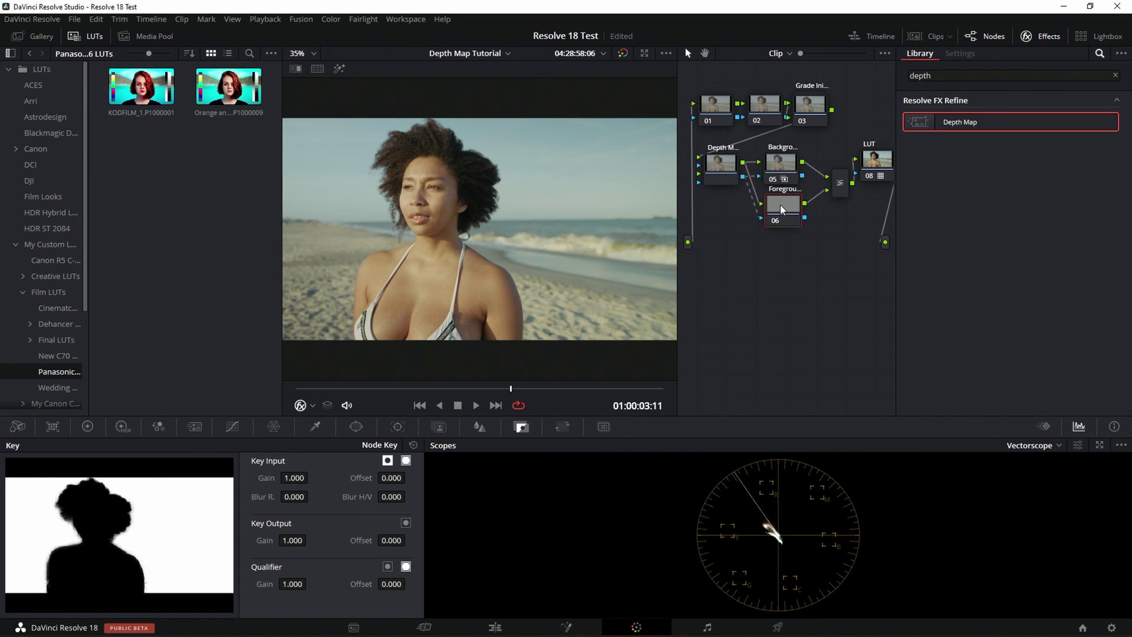
click(776, 165)
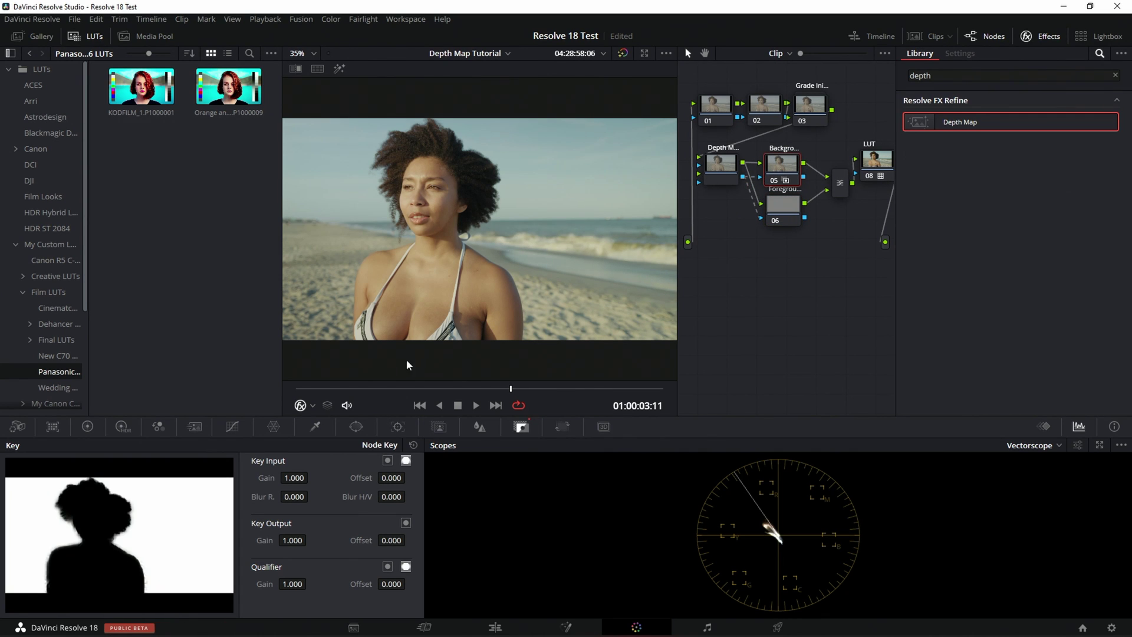
Step: In the HDR palette, set colour space to Panasonic V-Gamut and gamma to Panasonic V-Log
click(123, 426)
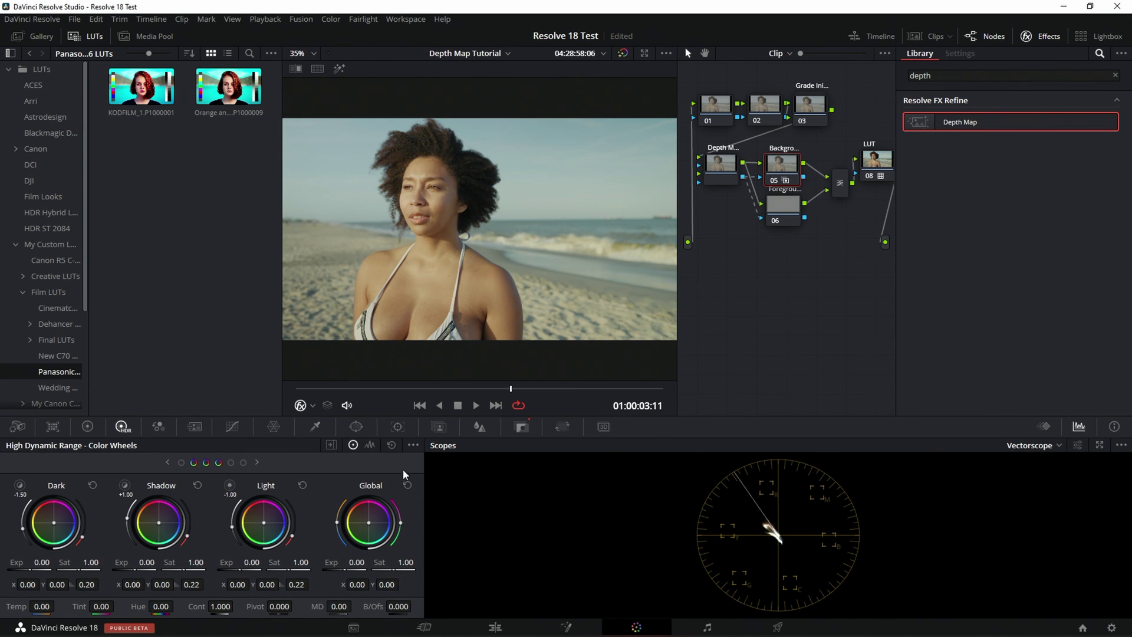
click(412, 444)
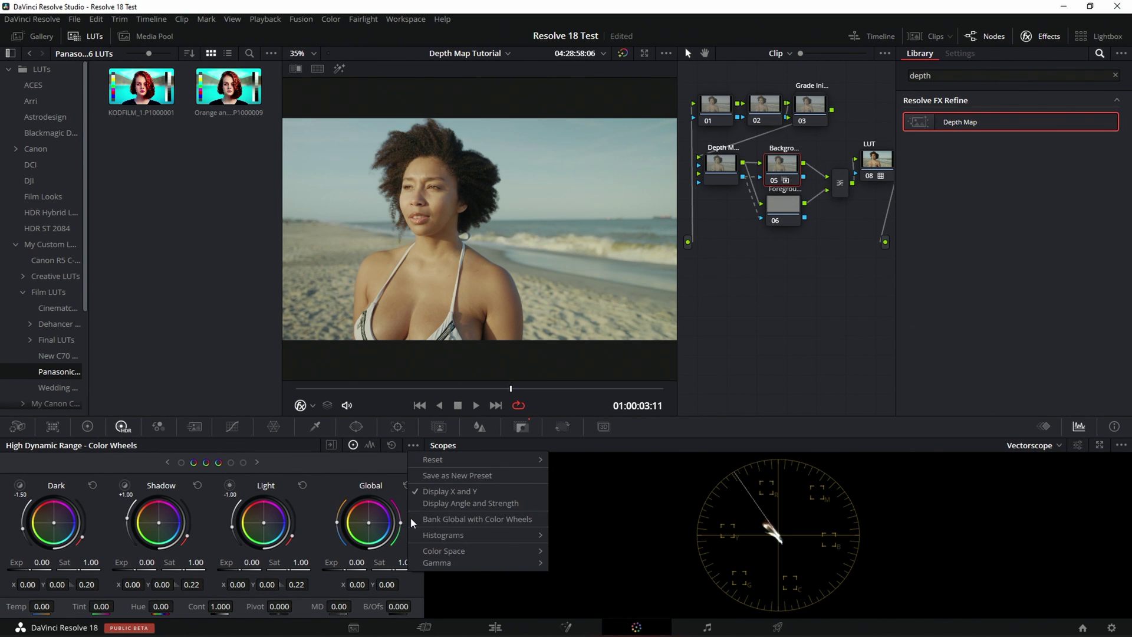
mouse_move(465, 550)
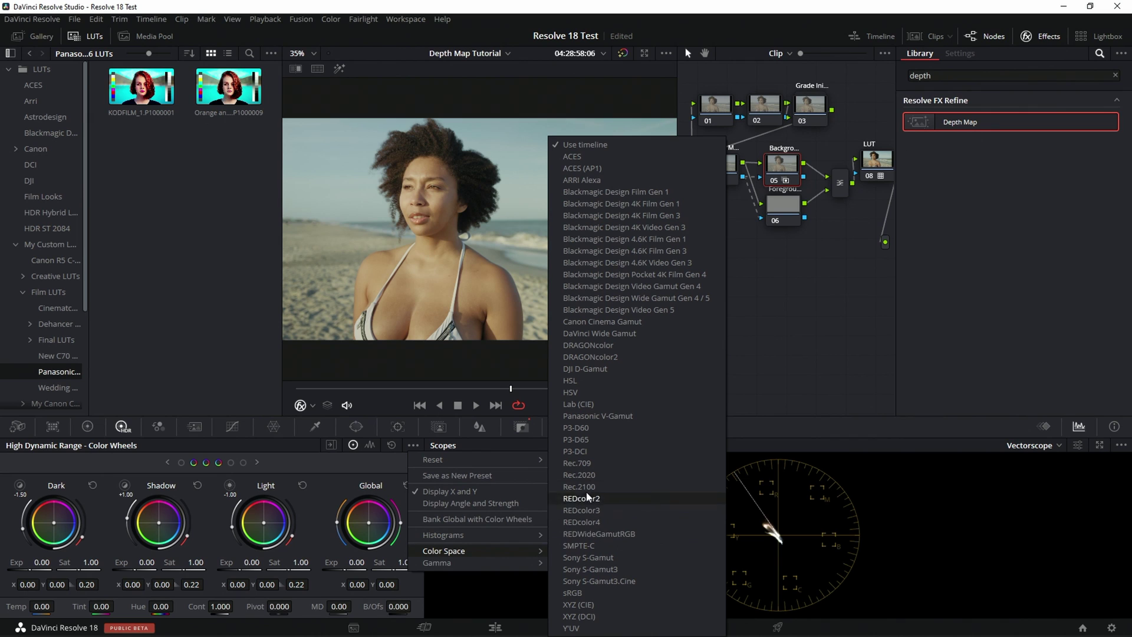
click(598, 418)
click(413, 444)
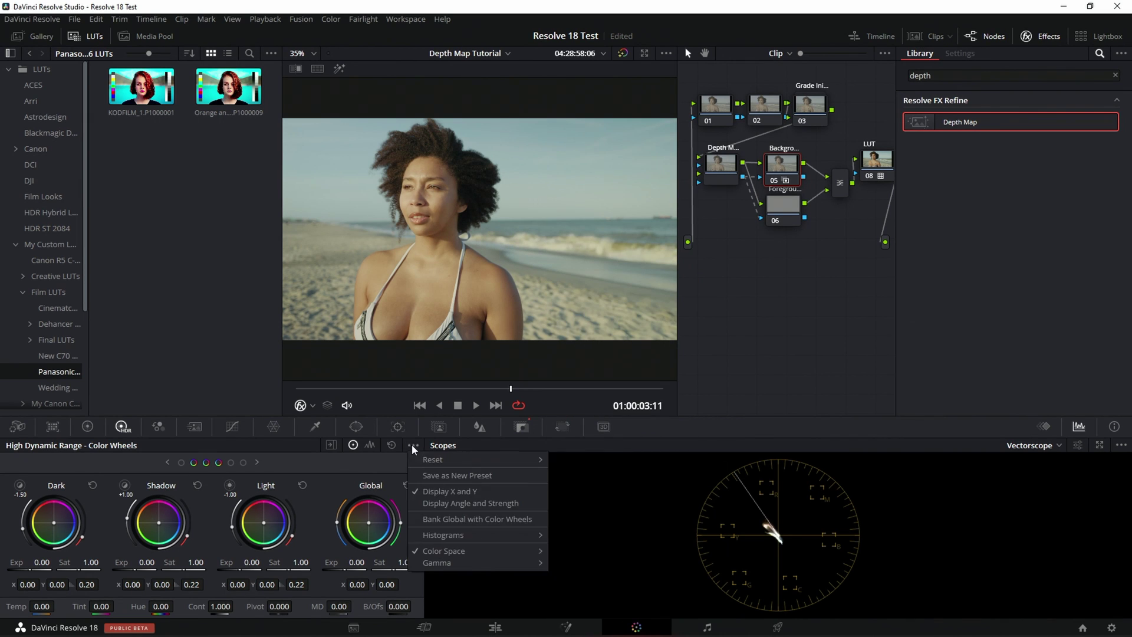
mouse_move(513, 562)
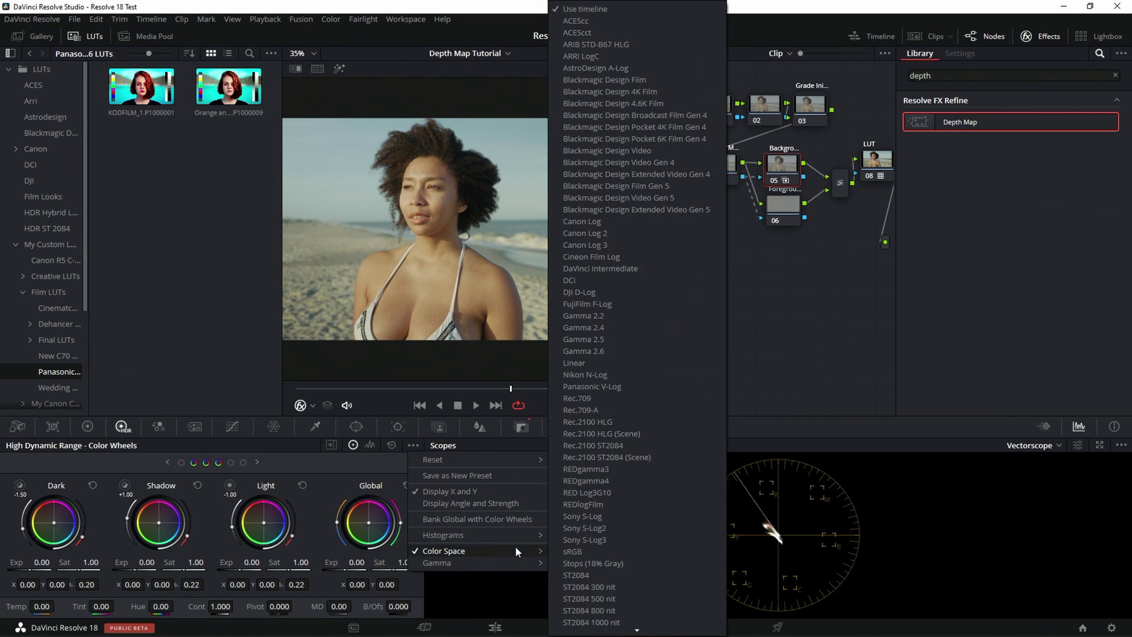
click(613, 386)
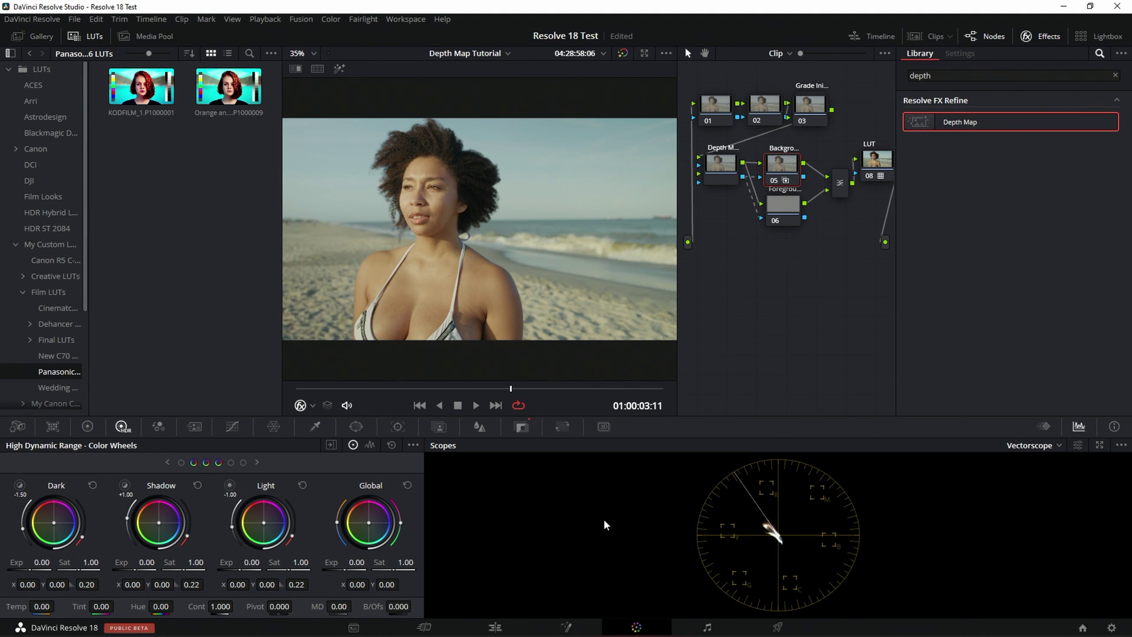
Step: Switch the scope display to Waveform
click(1031, 445)
click(1031, 445)
click(1031, 446)
click(1031, 477)
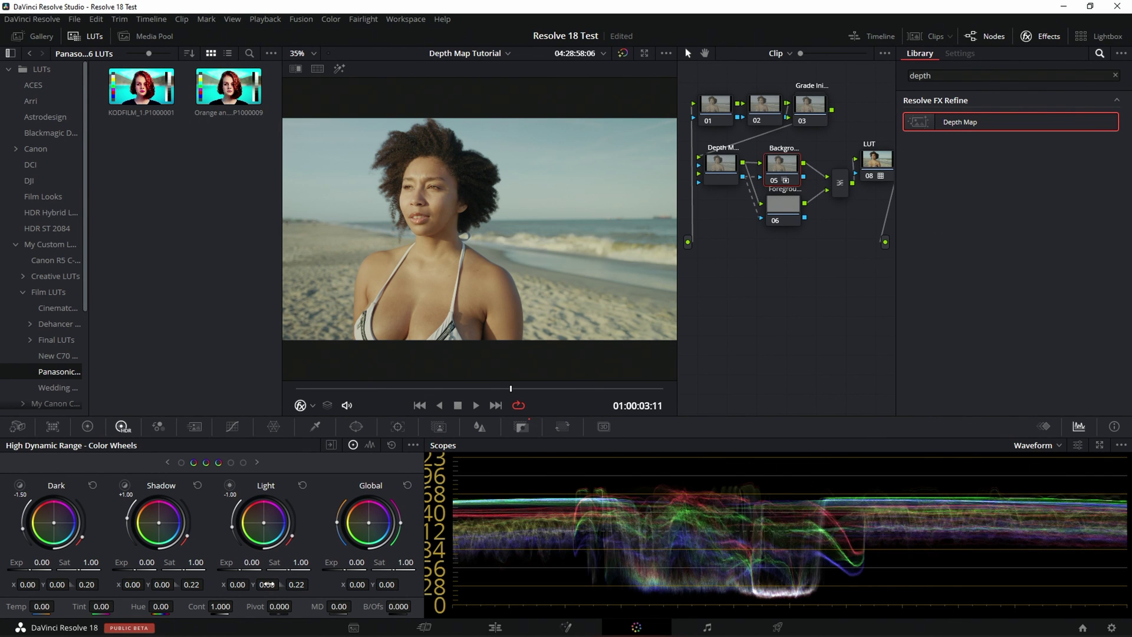
Step: Lower the Background node's global exposure to -0.37, toggling the node with Ctrl+D to compare
drag(348, 570, 326, 570)
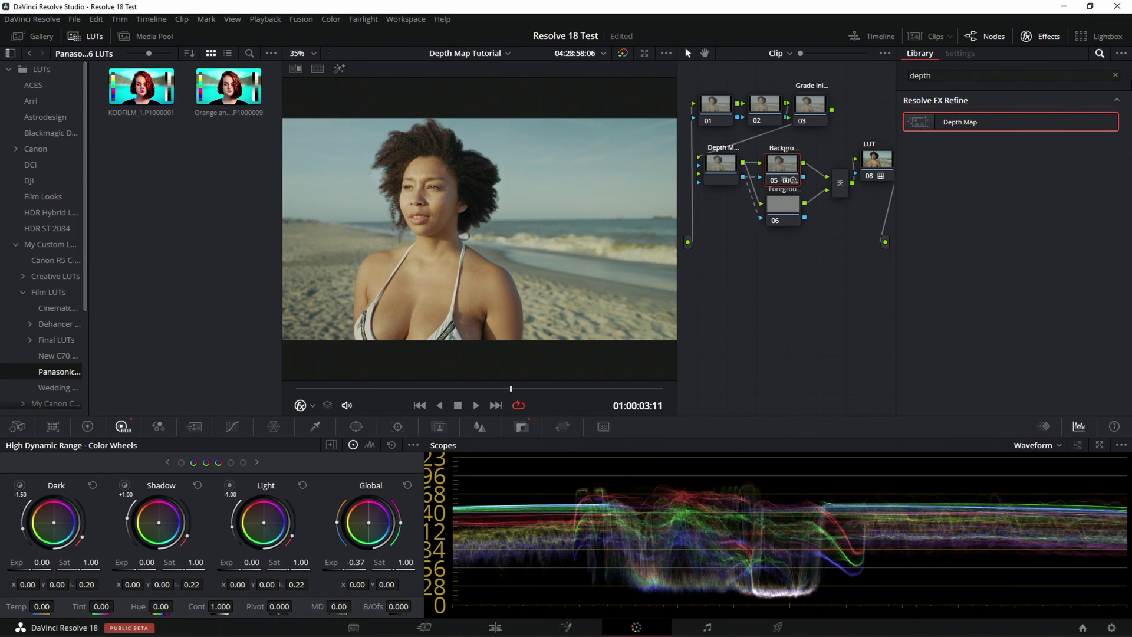
key(ctrl+d)
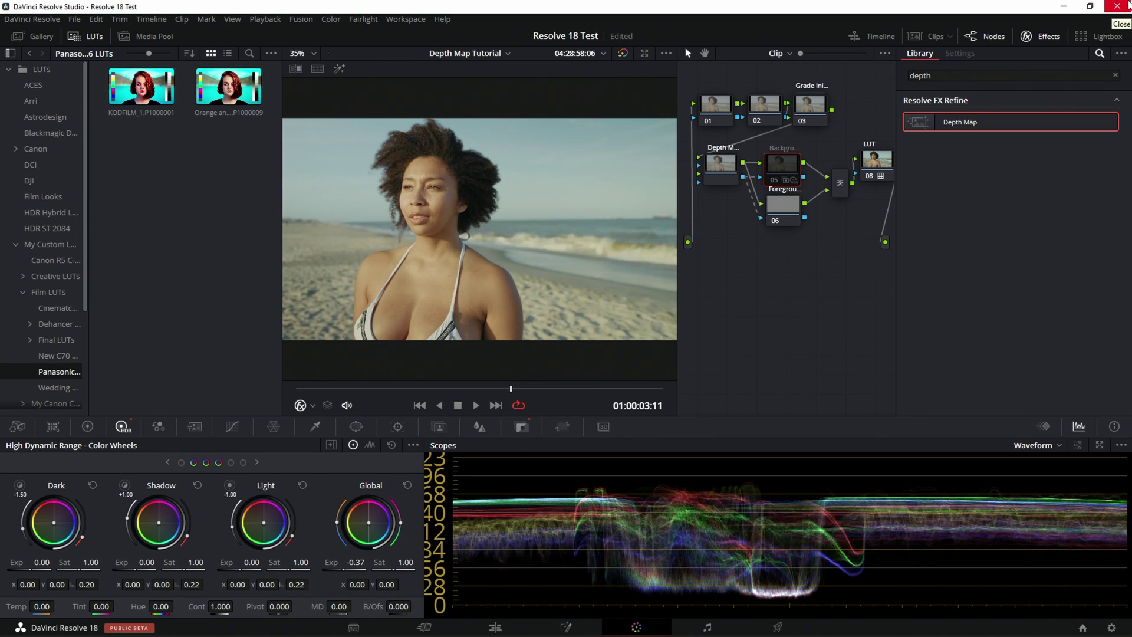
key(ctrl+d)
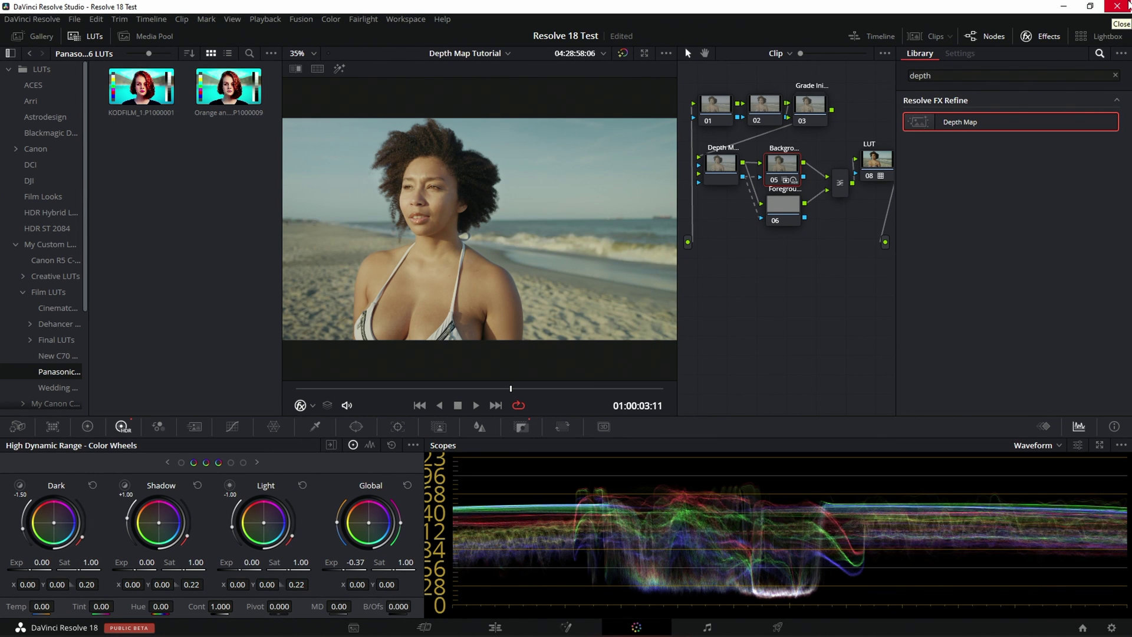
key(ctrl+d)
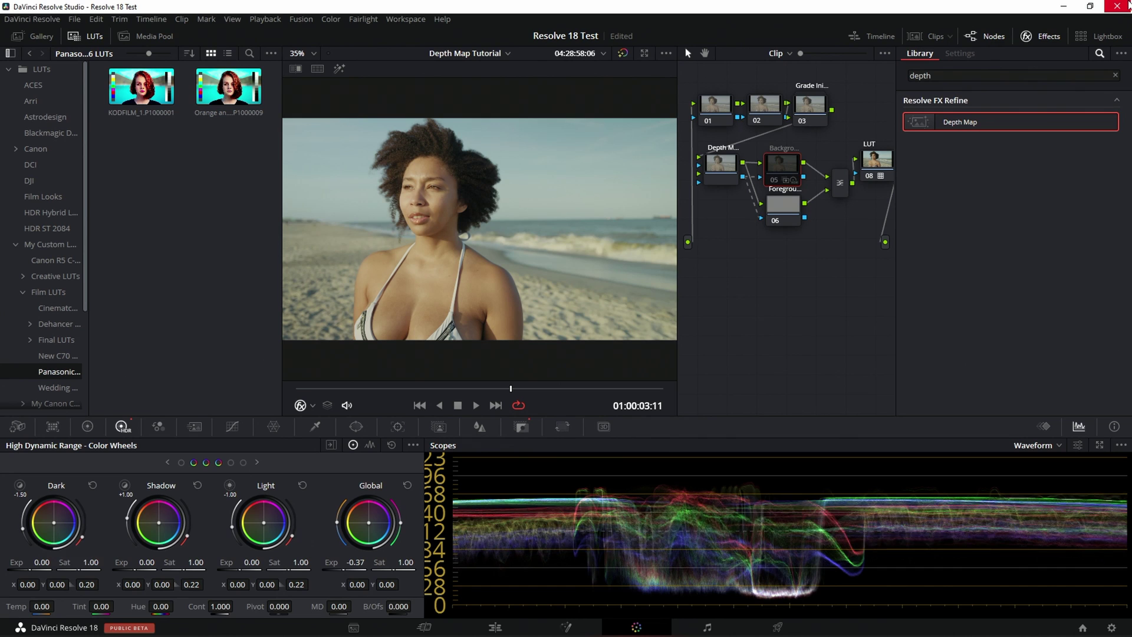
key(ctrl+d)
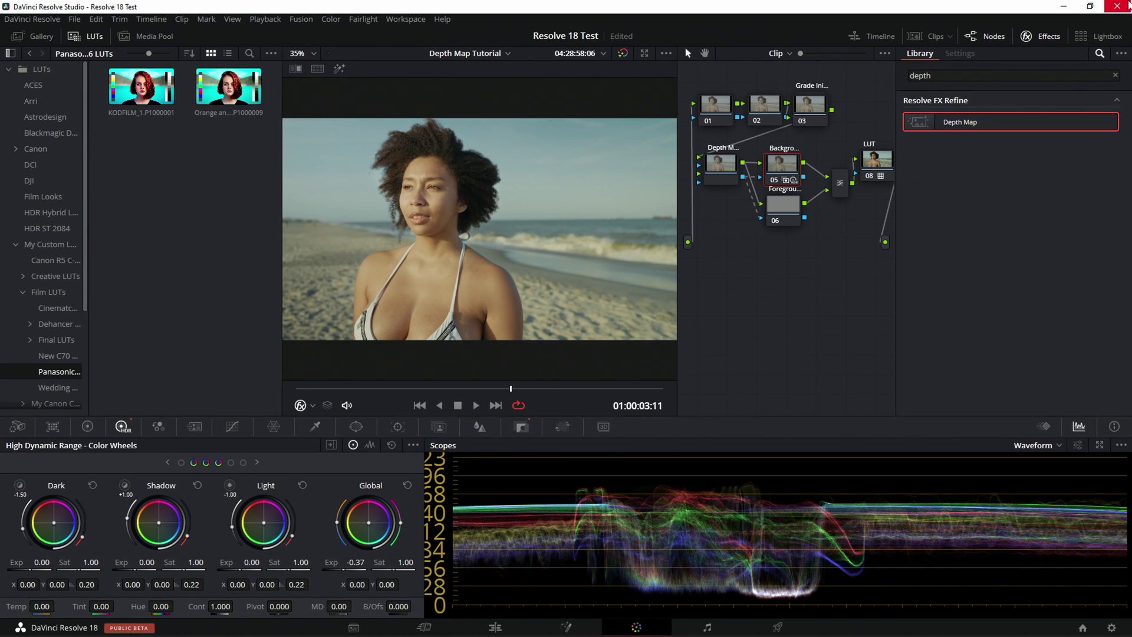
key(ctrl+d)
key(ctrl+d)
key(ctrl+d)
key(ctrl+d)
key(ctrl+d)
key(ctrl+d)
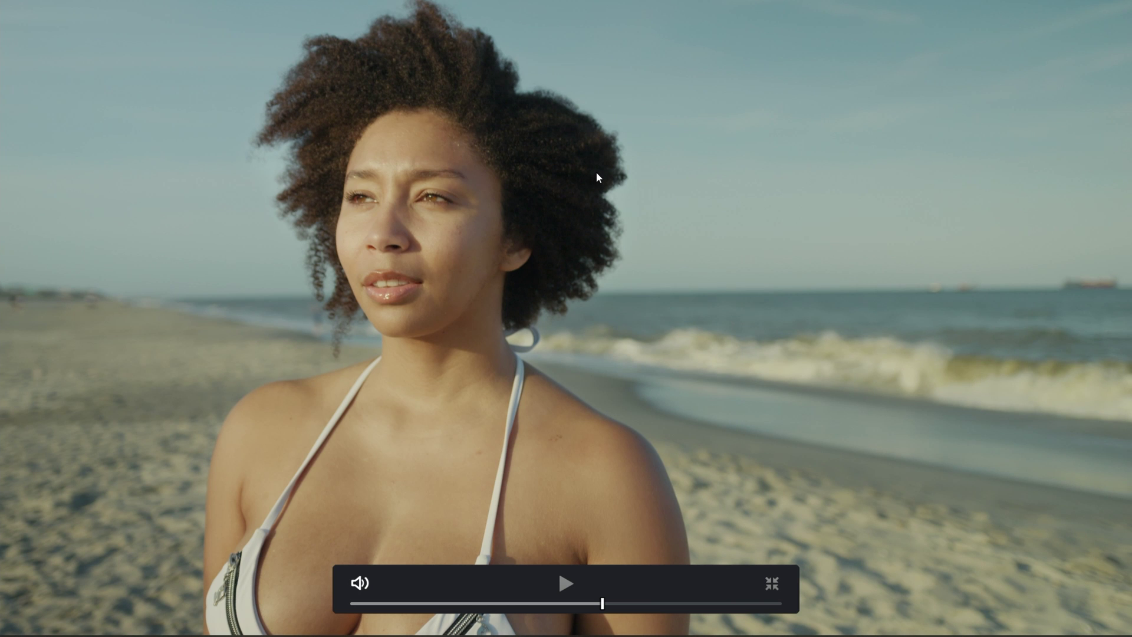
Step: Exit full screen, select the Foreground node, and set its HDR wheels' color space to Panasonic V-Gamut
key(Escape)
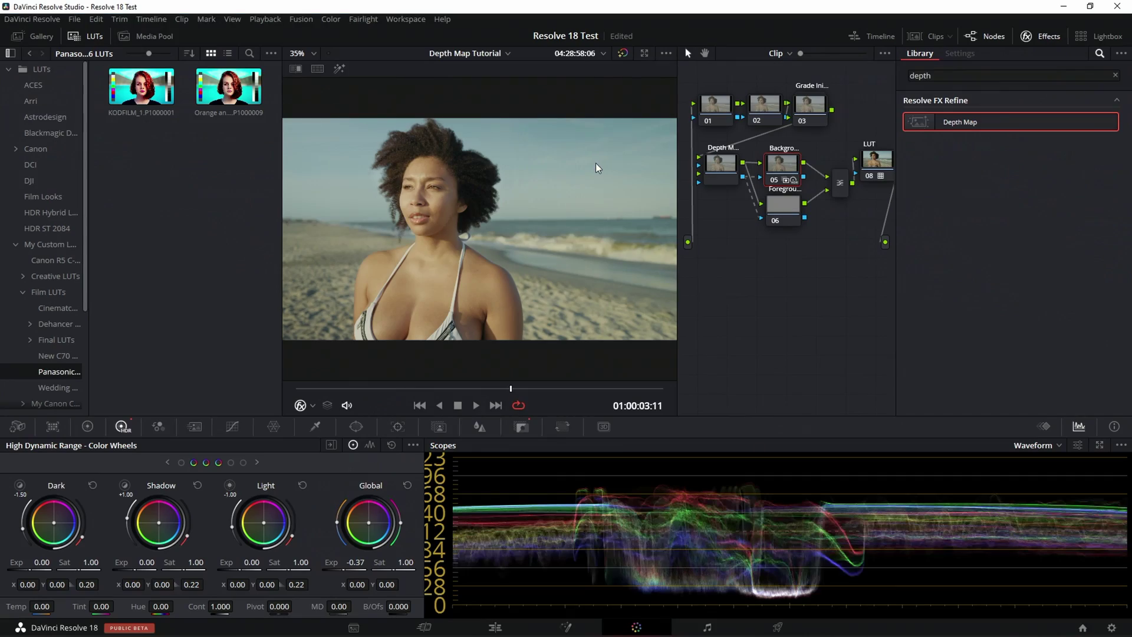
click(795, 204)
click(413, 445)
mouse_move(454, 551)
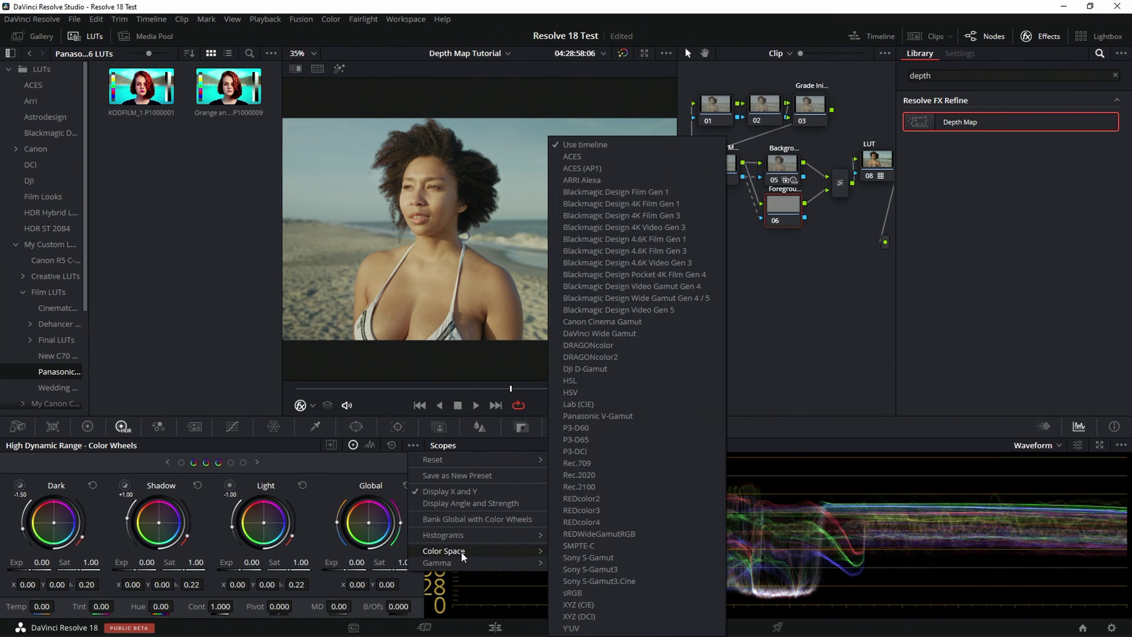
click(584, 417)
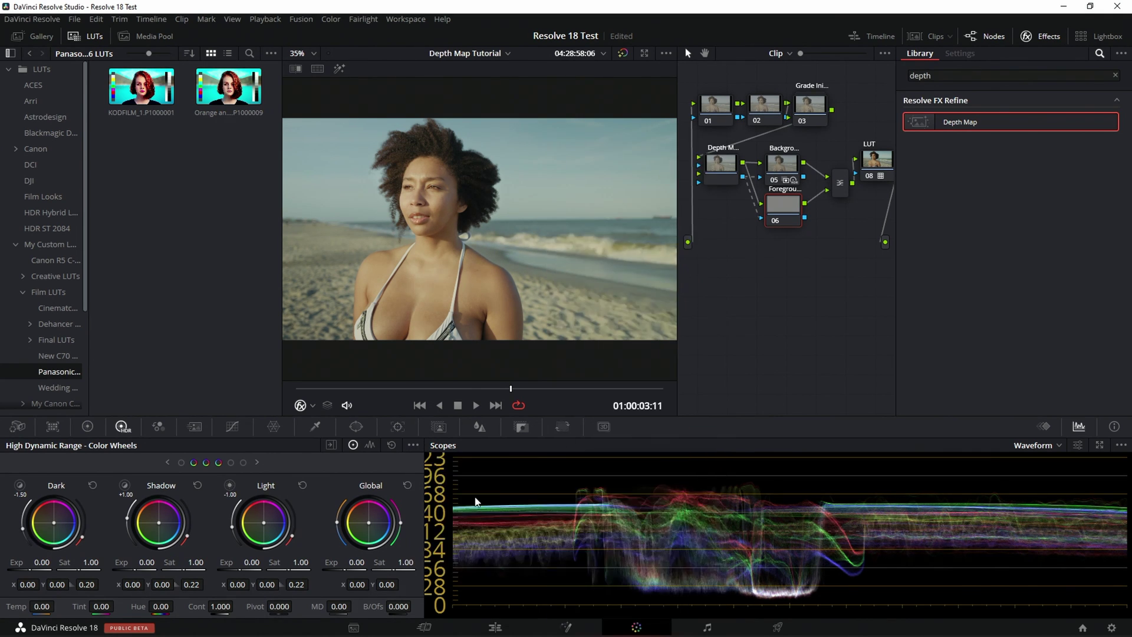
Step: Set the HDR wheels' gamma to Panasonic V-Log
click(414, 445)
mouse_move(439, 563)
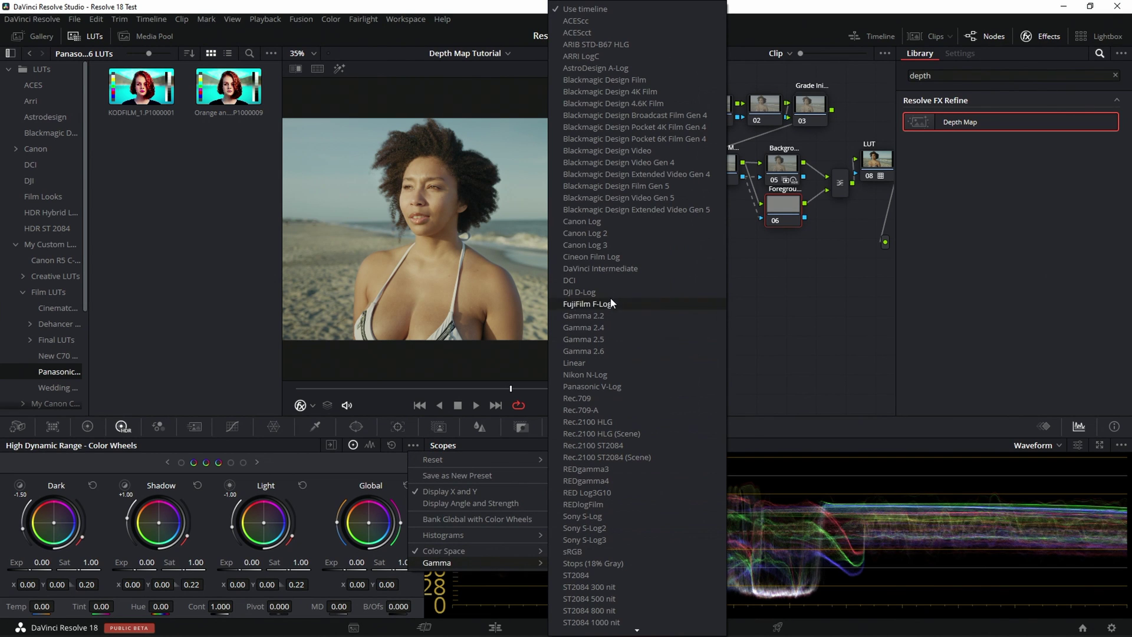
click(617, 384)
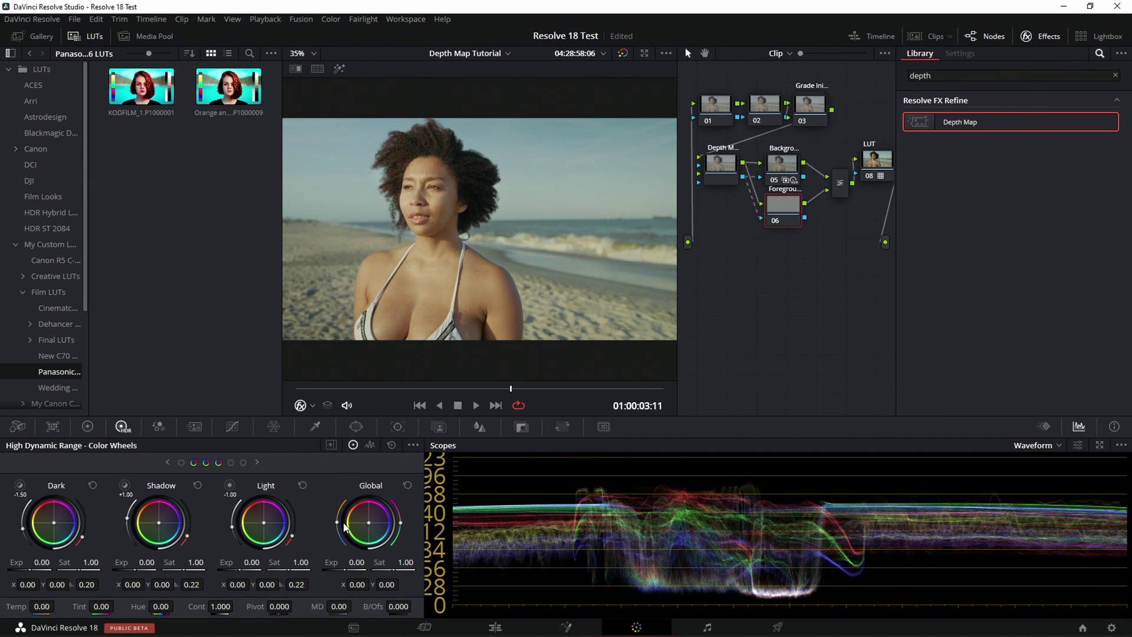
Step: Compare the Light zone on and off, set its exposure to -0.26, then minimise Resolve
click(230, 485)
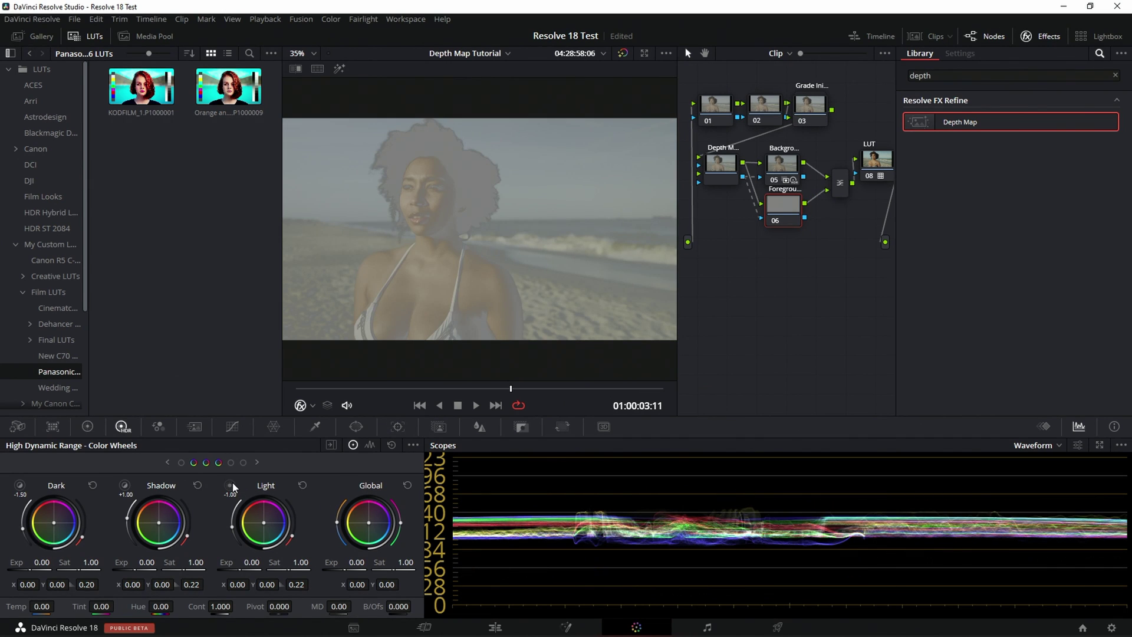
click(232, 483)
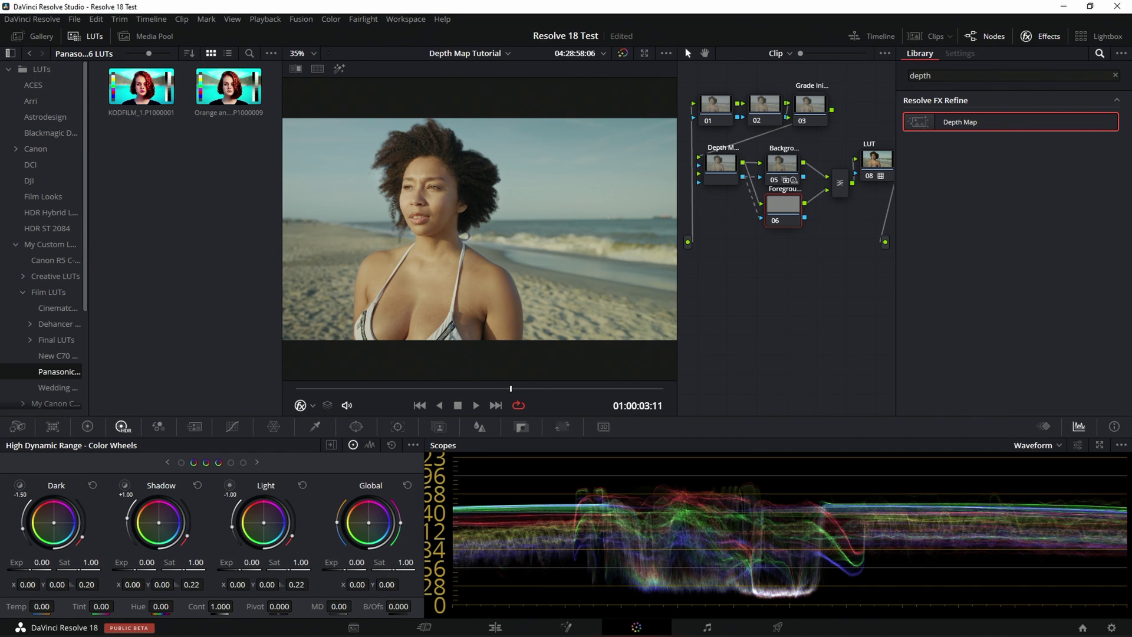
drag(250, 562, 229, 562)
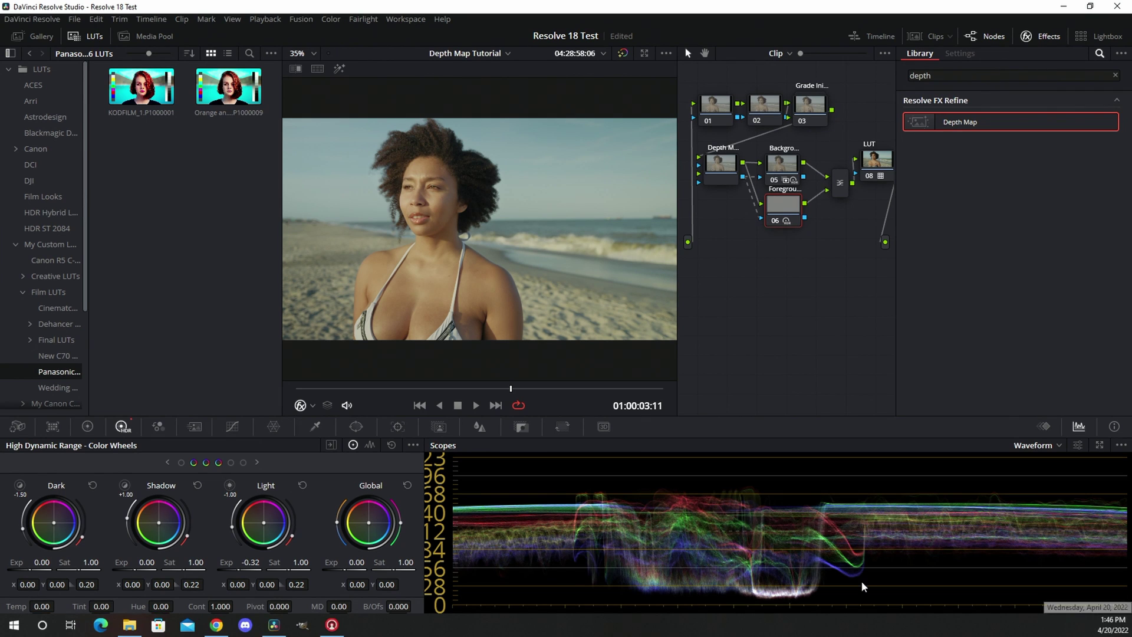
drag(250, 562, 254, 562)
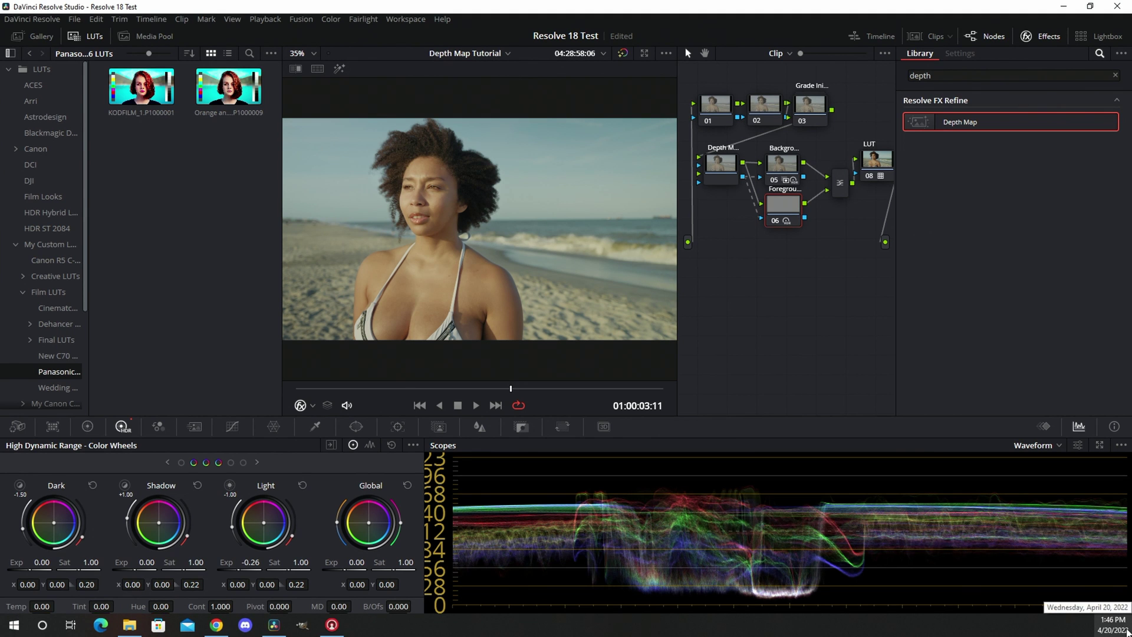
click(1129, 630)
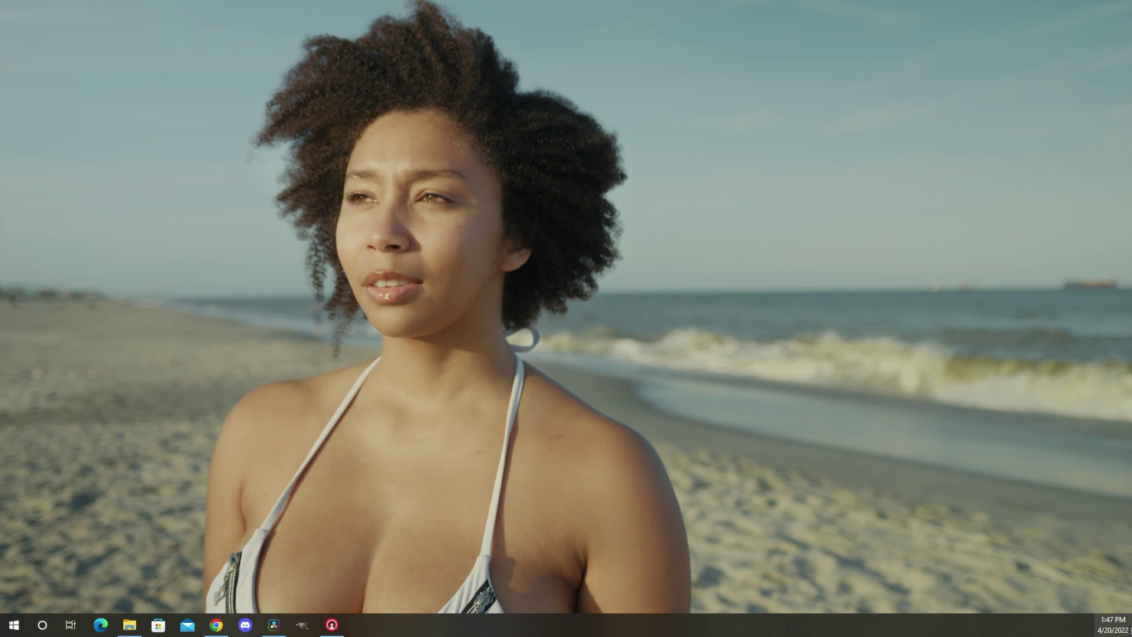
Step: Restore Resolve, save the project with Ctrl+S, and exit the full-screen preview
click(1129, 630)
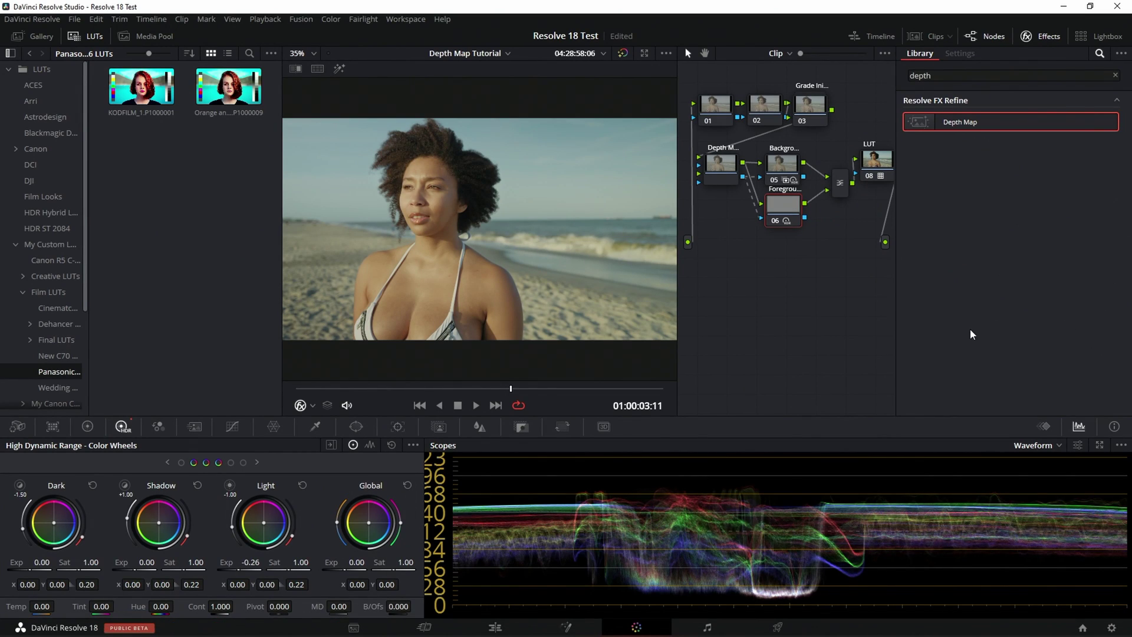
key(ctrl+s)
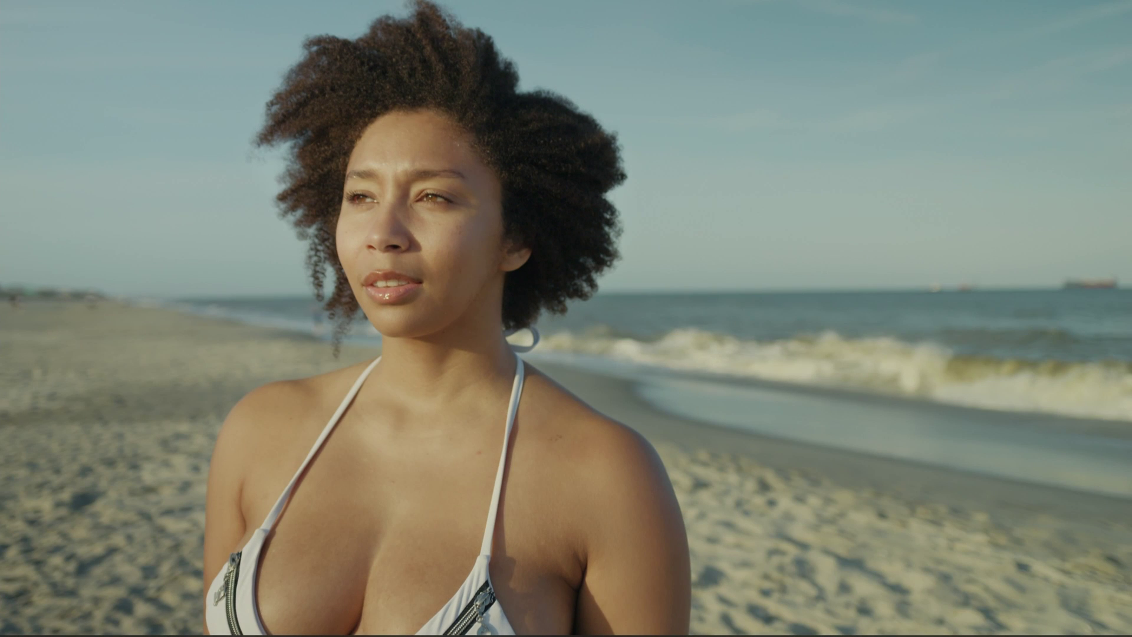
key(Escape)
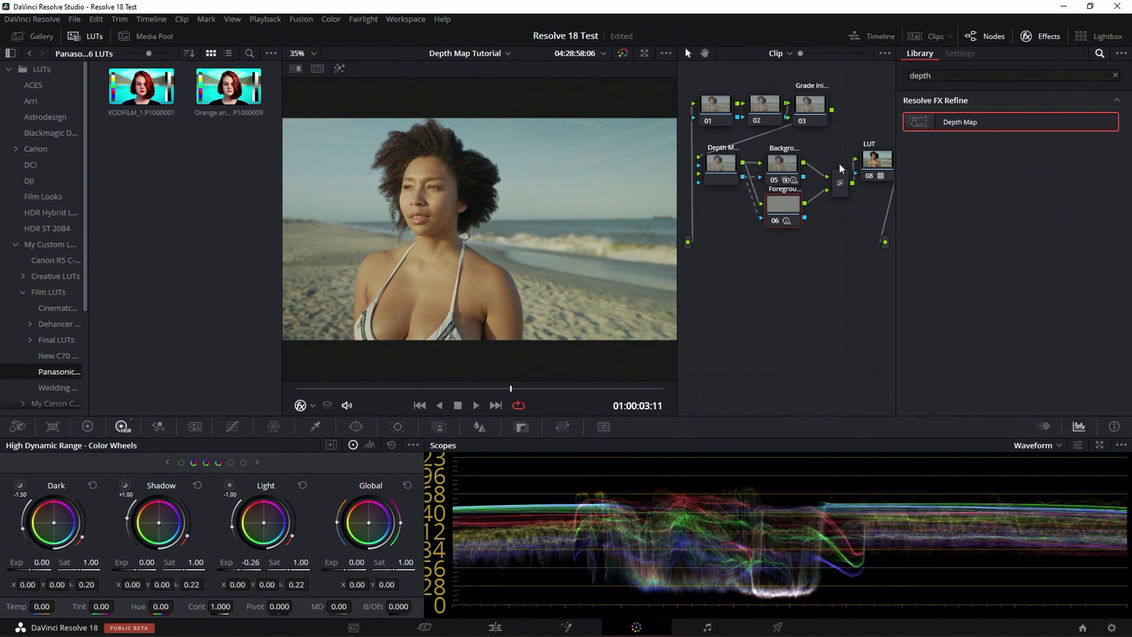
Step: Try a warmer gain on node 05 in the Primaries wheels, then reset it to neutral
click(781, 160)
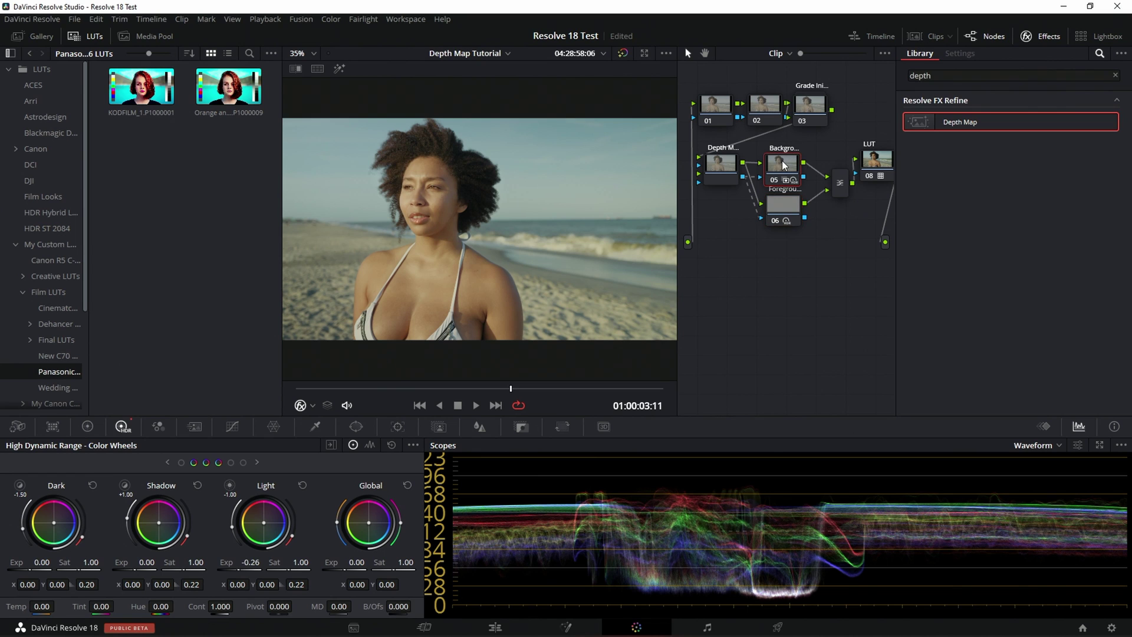
click(87, 426)
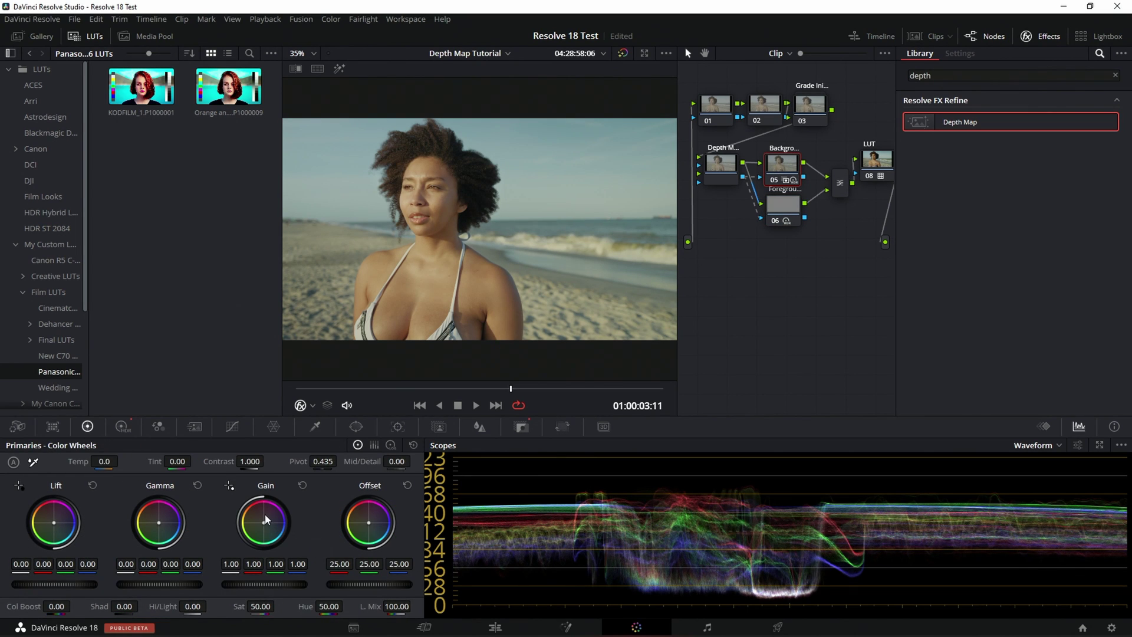
drag(263, 522, 1126, 602)
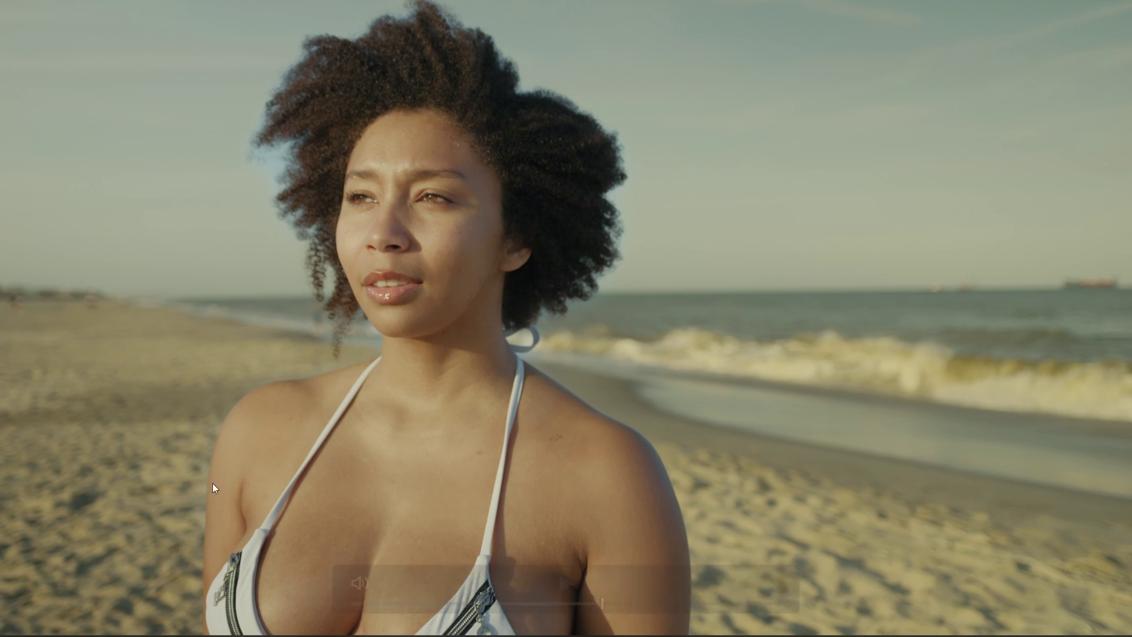
mouse_move(122, 560)
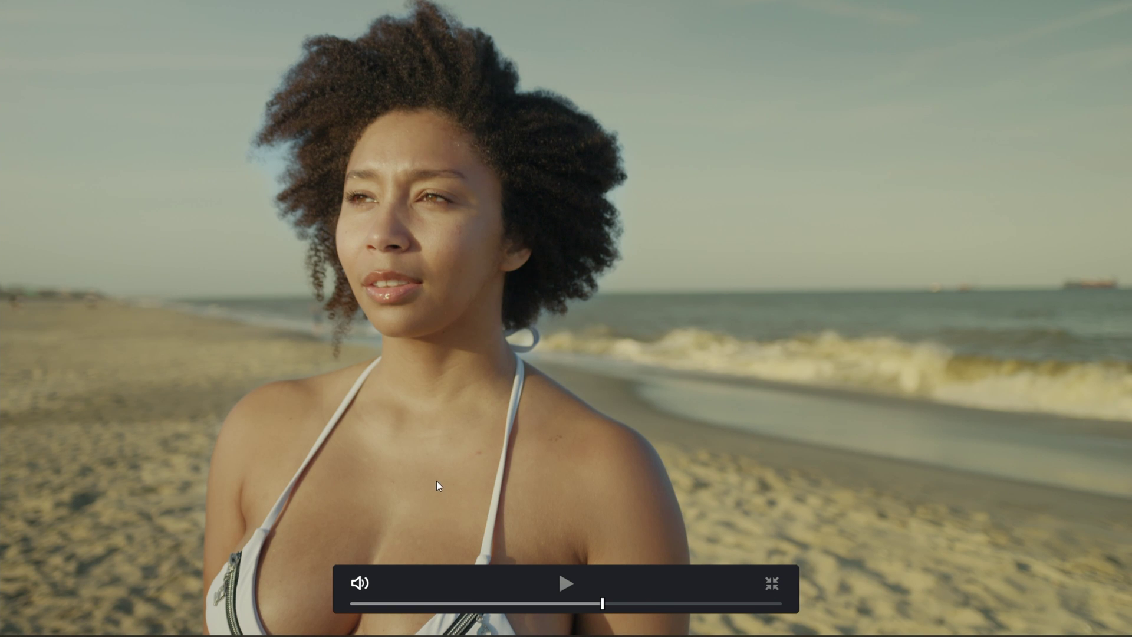
key(Escape)
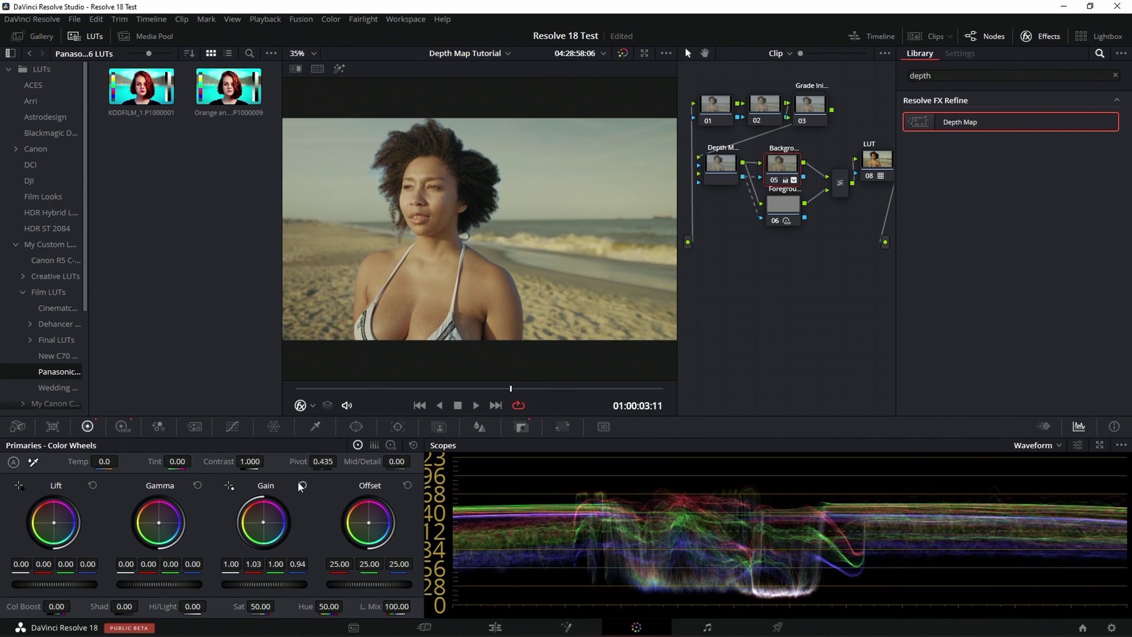
click(301, 485)
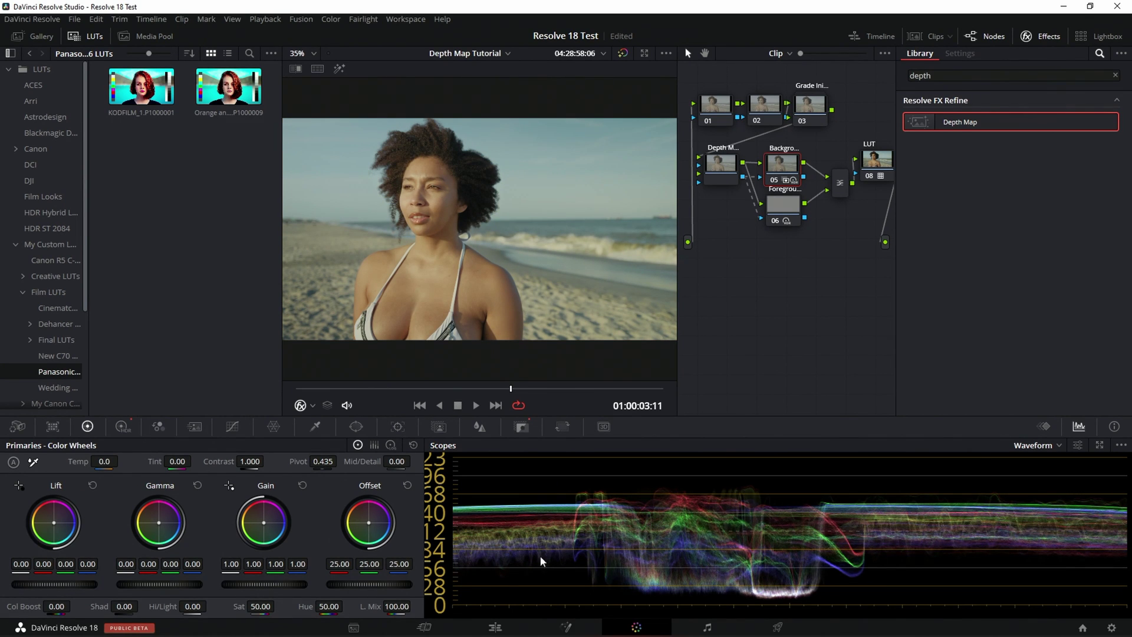
Step: Move the playhead to the desk interview clip on the Edit page and return to Color
click(497, 627)
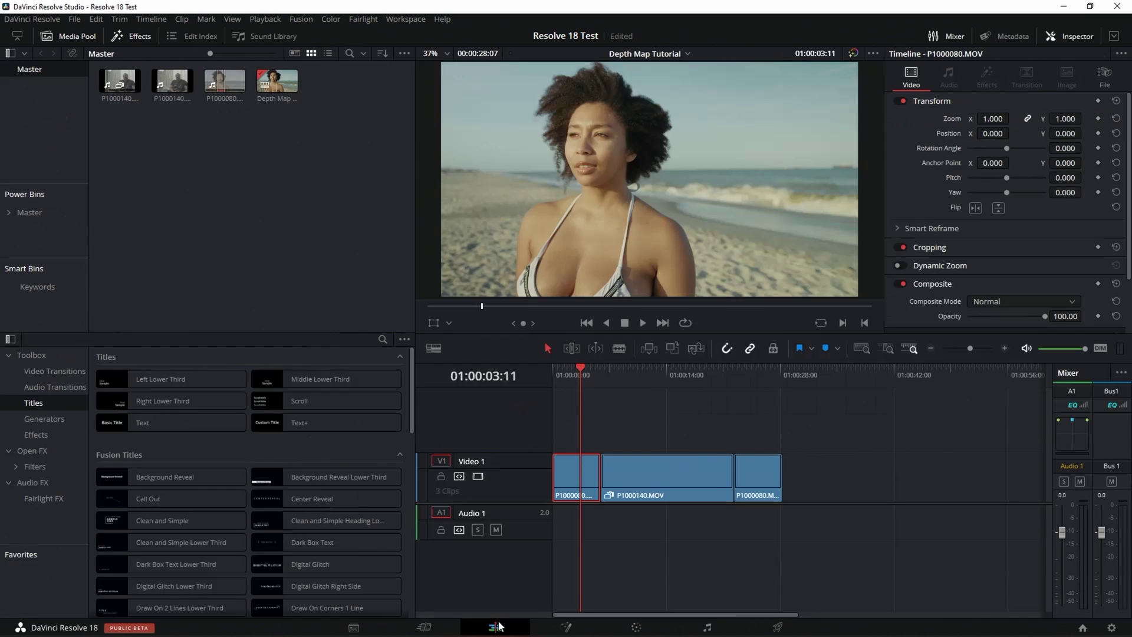
click(639, 377)
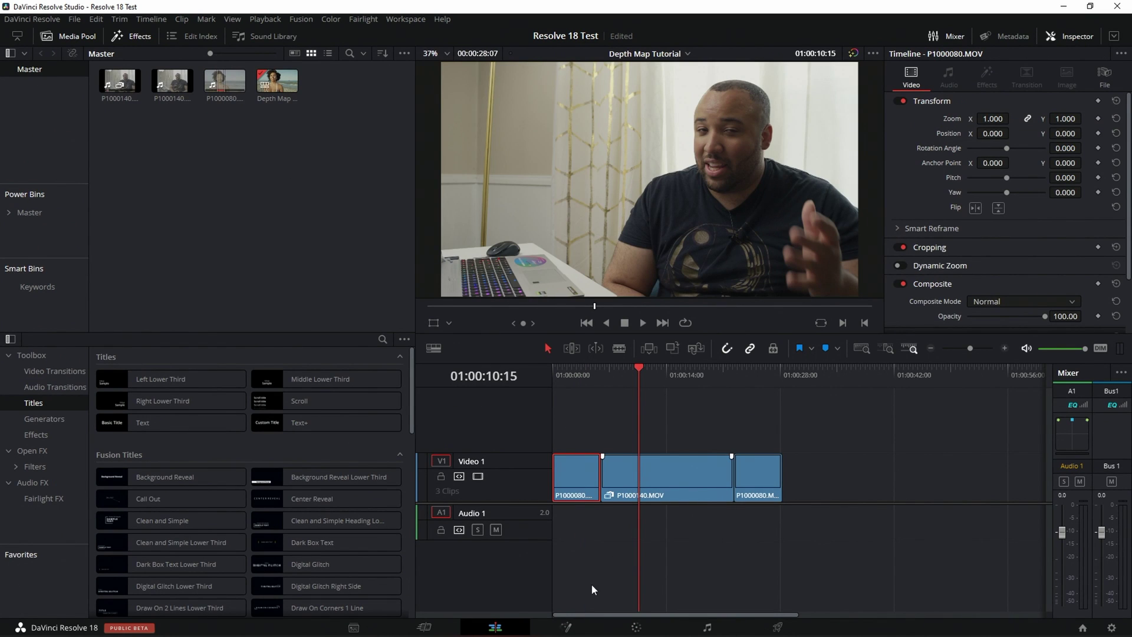
click(633, 628)
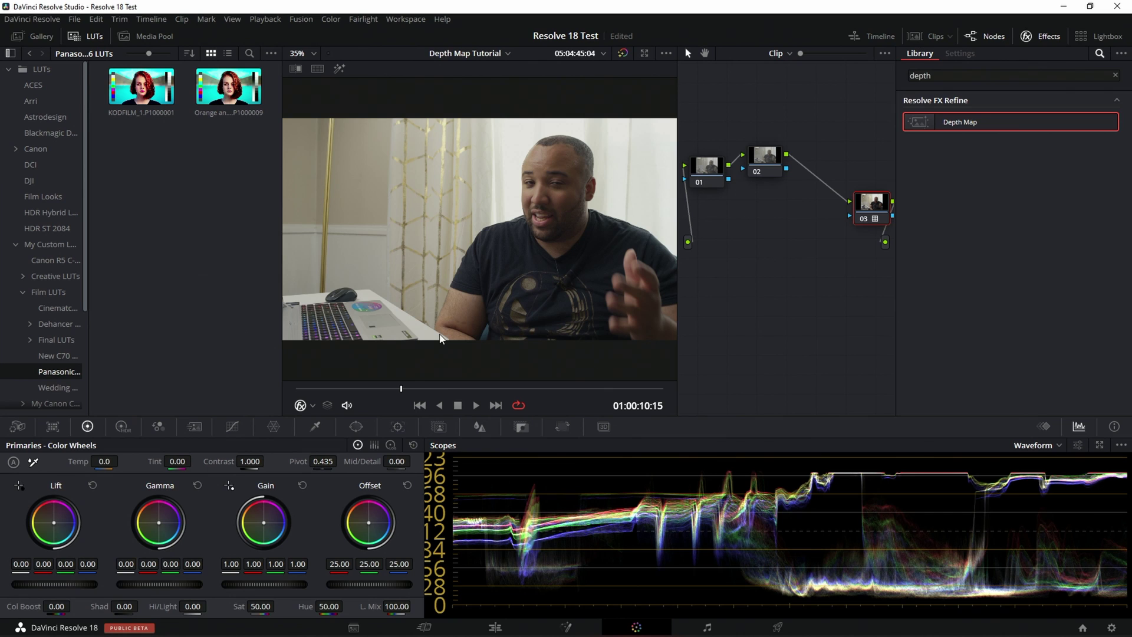
Step: Insert a Depth Map after node 02 with Faster quality, Invert and Isolation enabled
drag(766, 158, 762, 161)
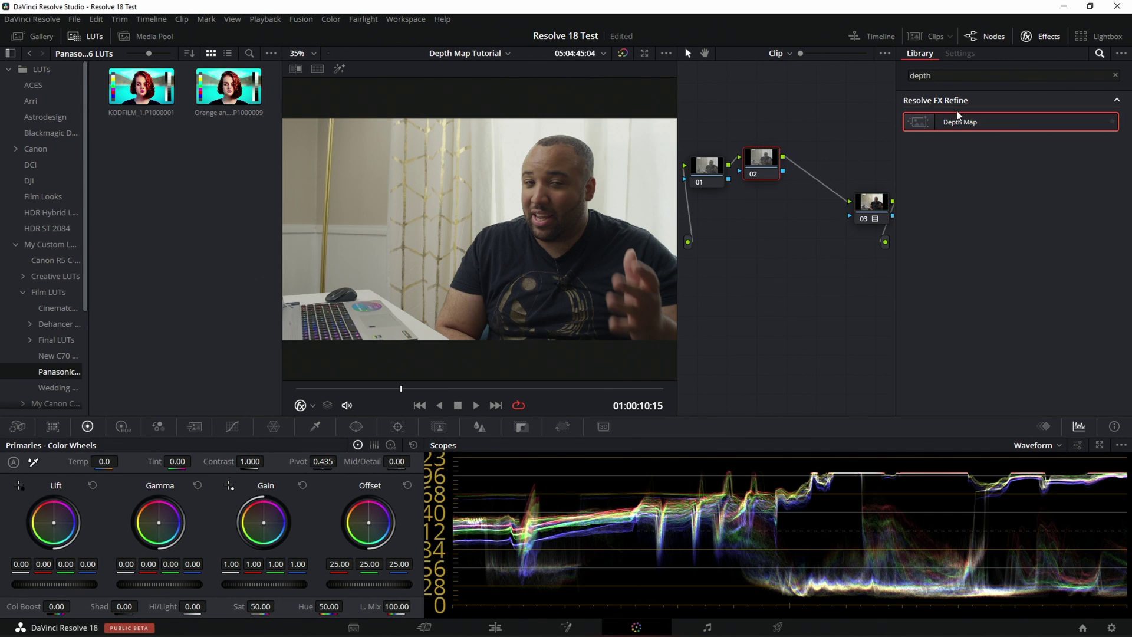
drag(928, 125, 812, 178)
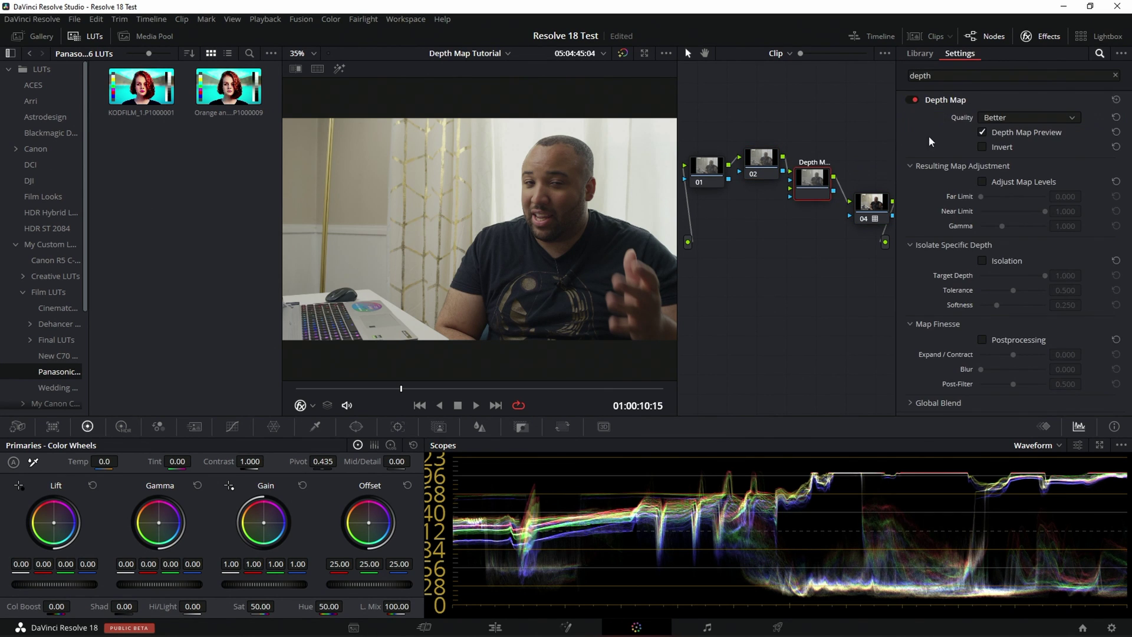
click(1029, 117)
click(1000, 133)
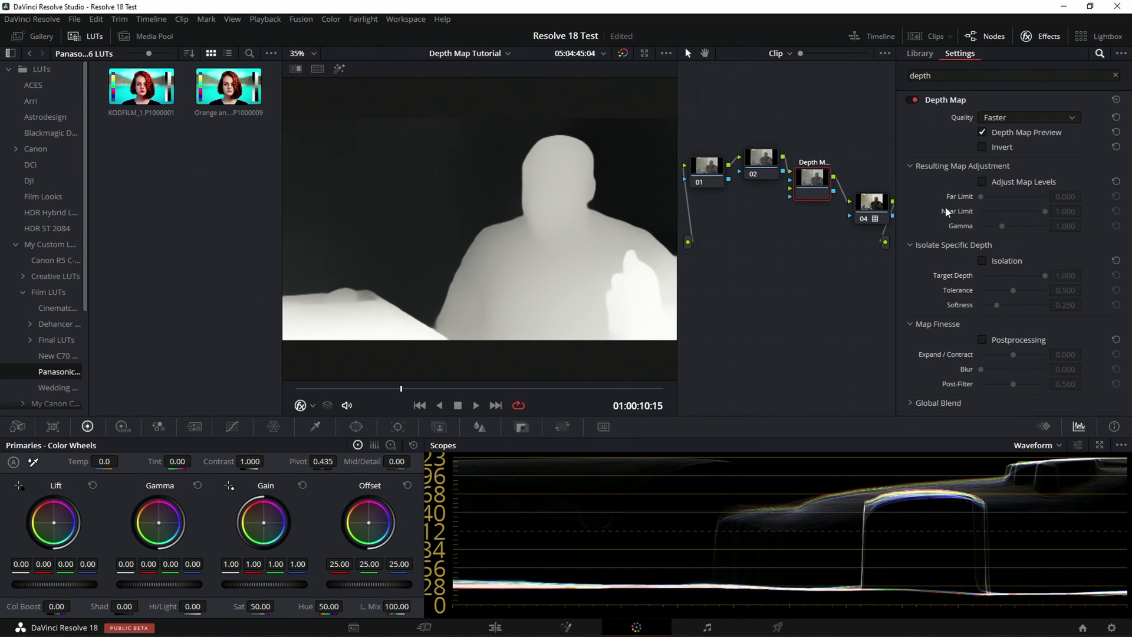
click(982, 147)
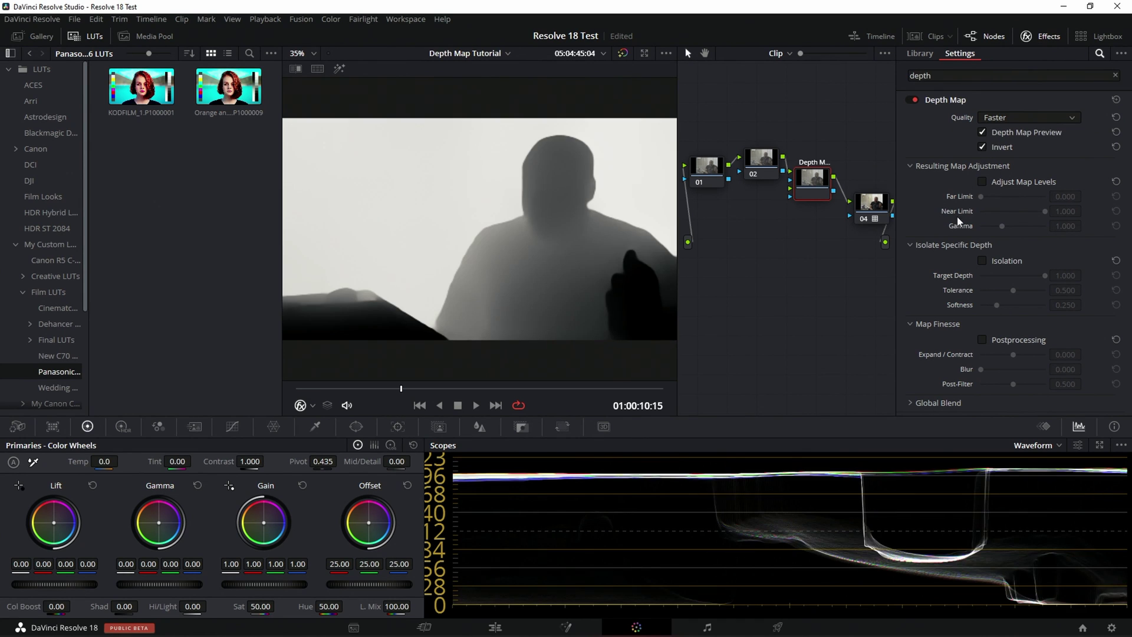
click(983, 261)
Step: Set target depth 0.688 and tolerance 0.706, enable Postprocessing, and slightly contract the matte edges
drag(1047, 274, 1028, 291)
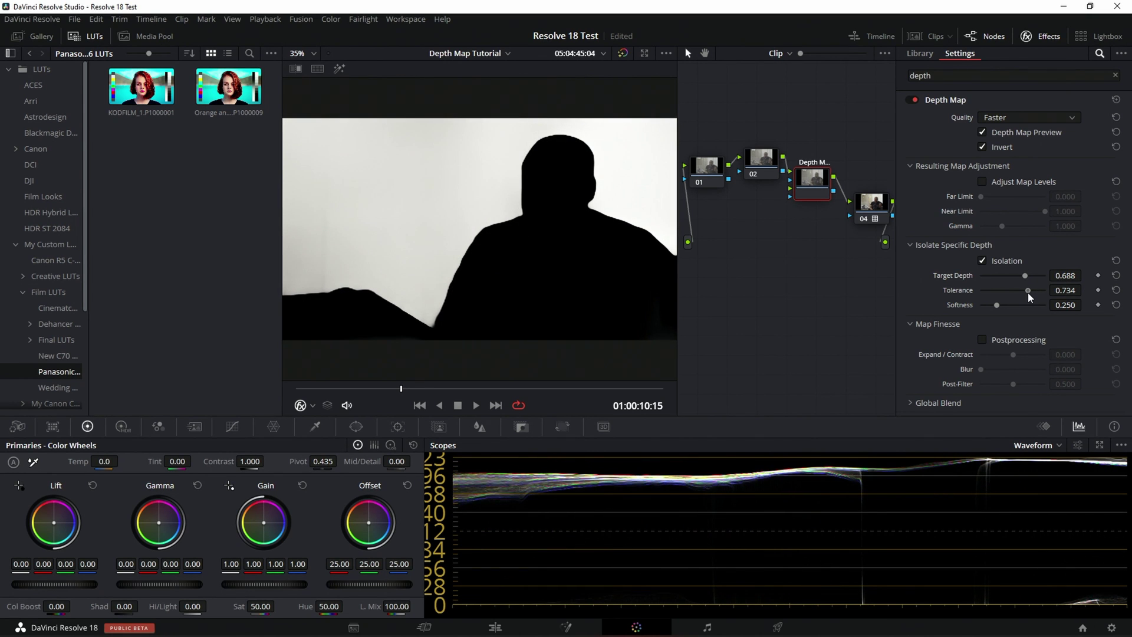
drag(1027, 293, 993, 311)
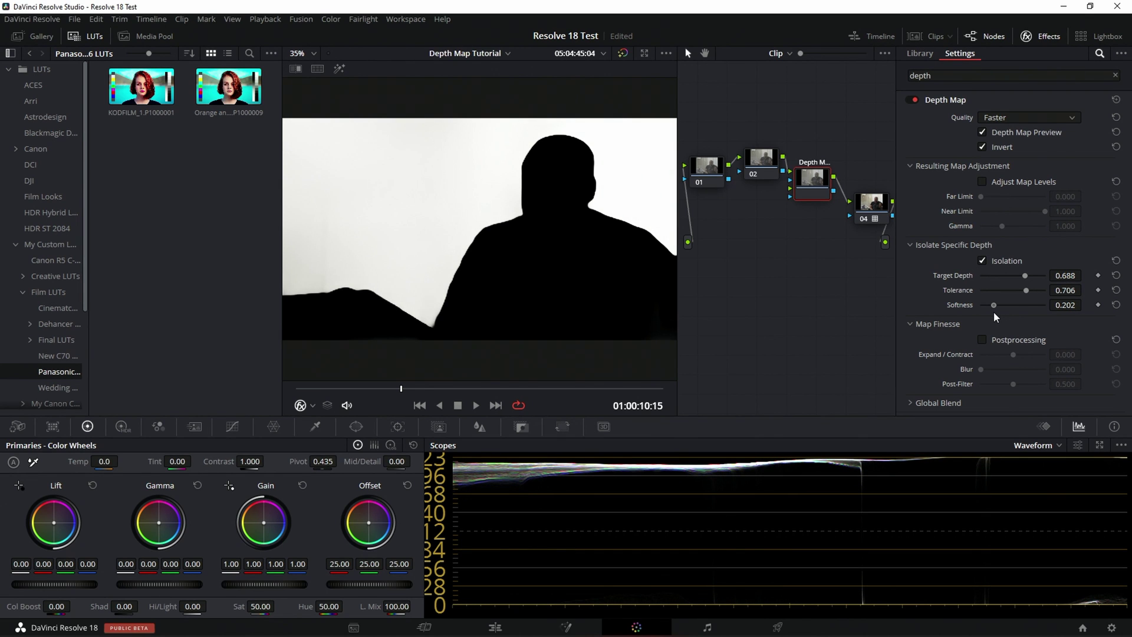
click(982, 341)
drag(1009, 355, 995, 369)
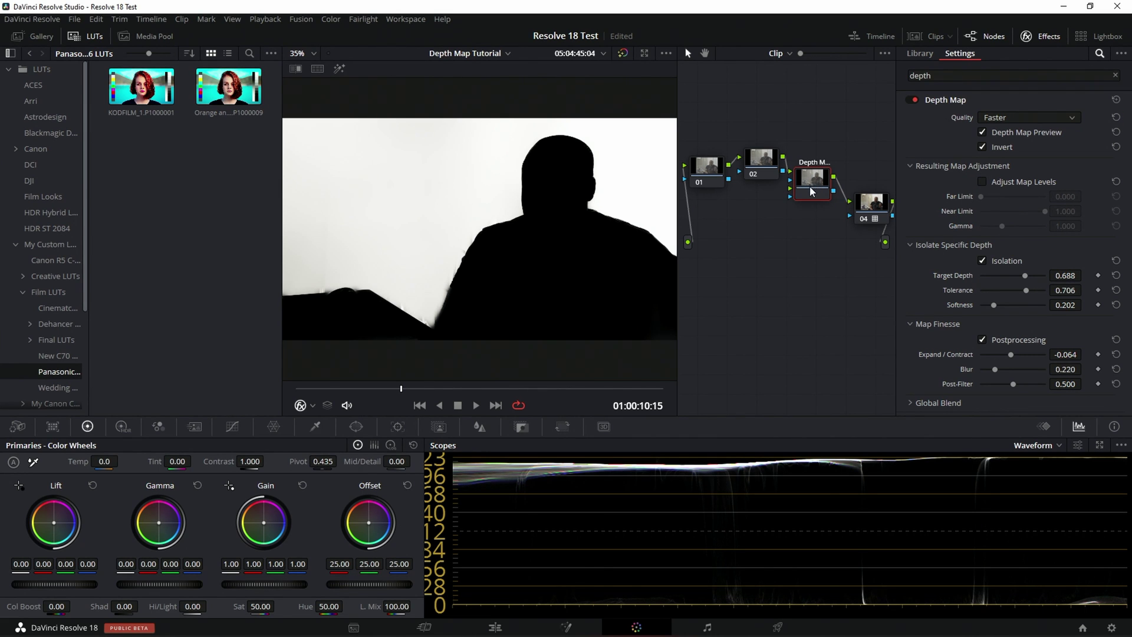
Step: Add node 04 after the Depth Map, rearrange the graph, and add a layer node with mixer
key(alt+p)
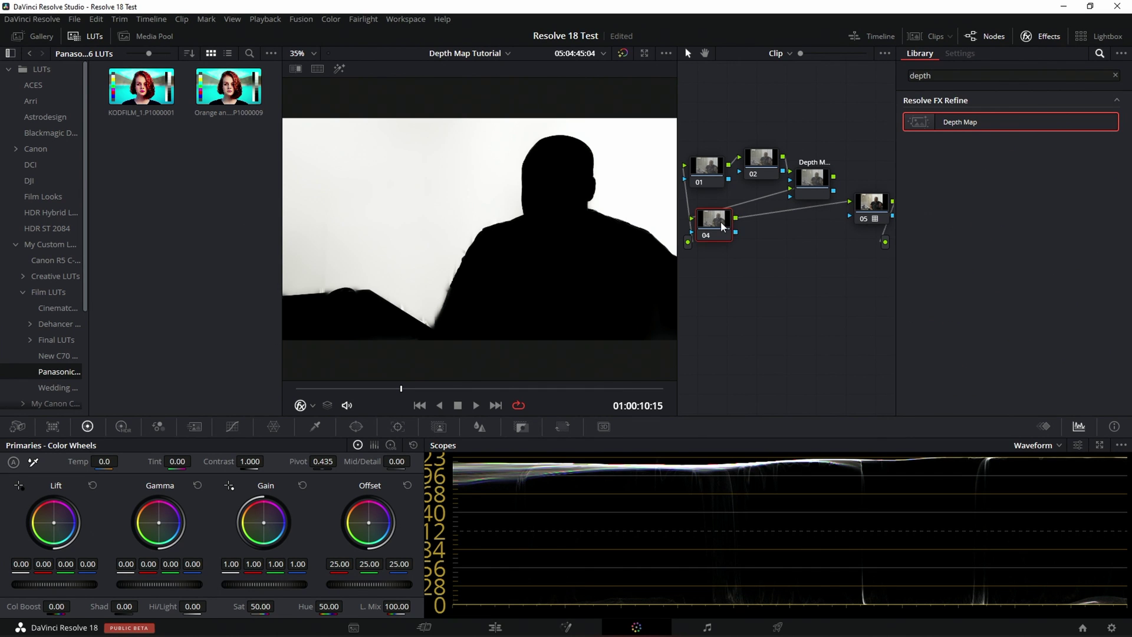
drag(721, 227, 811, 231)
drag(825, 180, 732, 227)
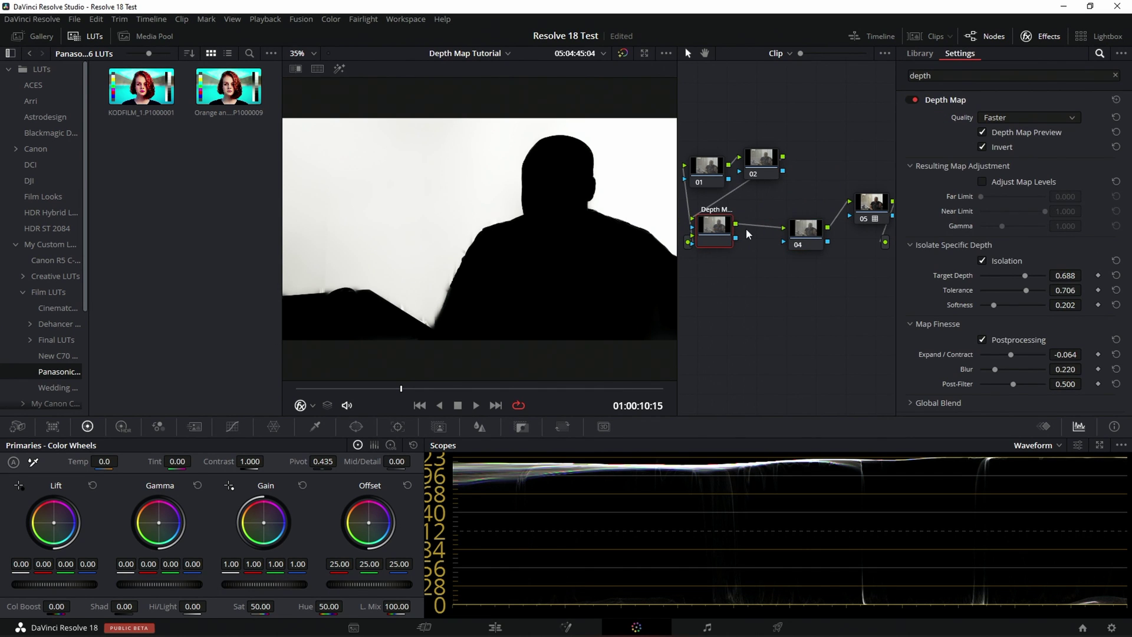
drag(805, 228, 773, 225)
right_click(773, 224)
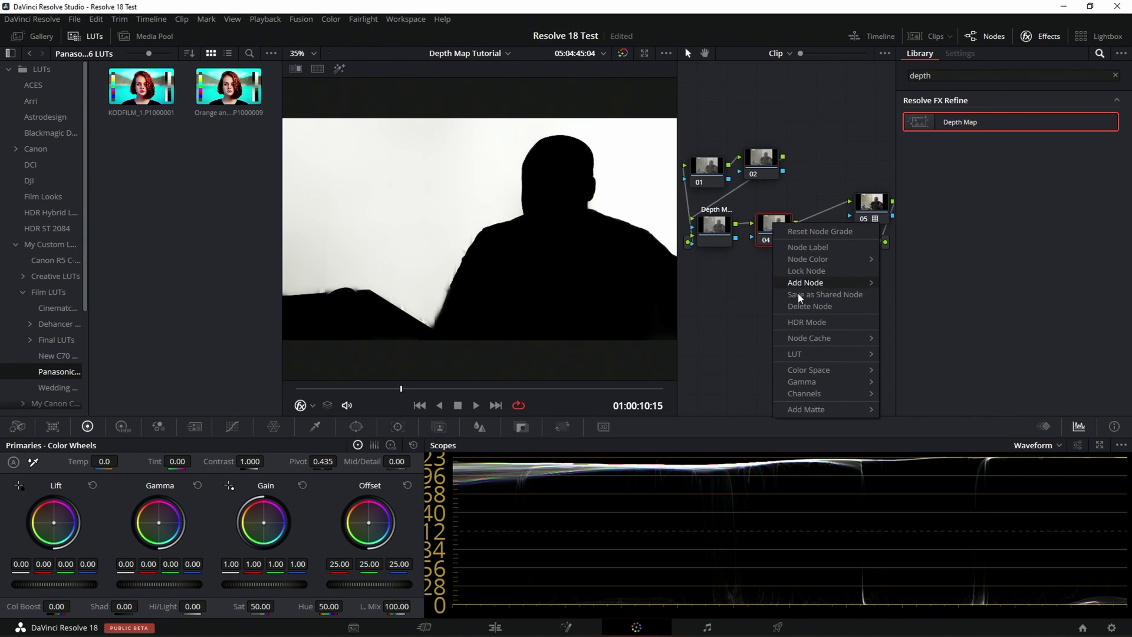
mouse_move(820, 282)
click(929, 314)
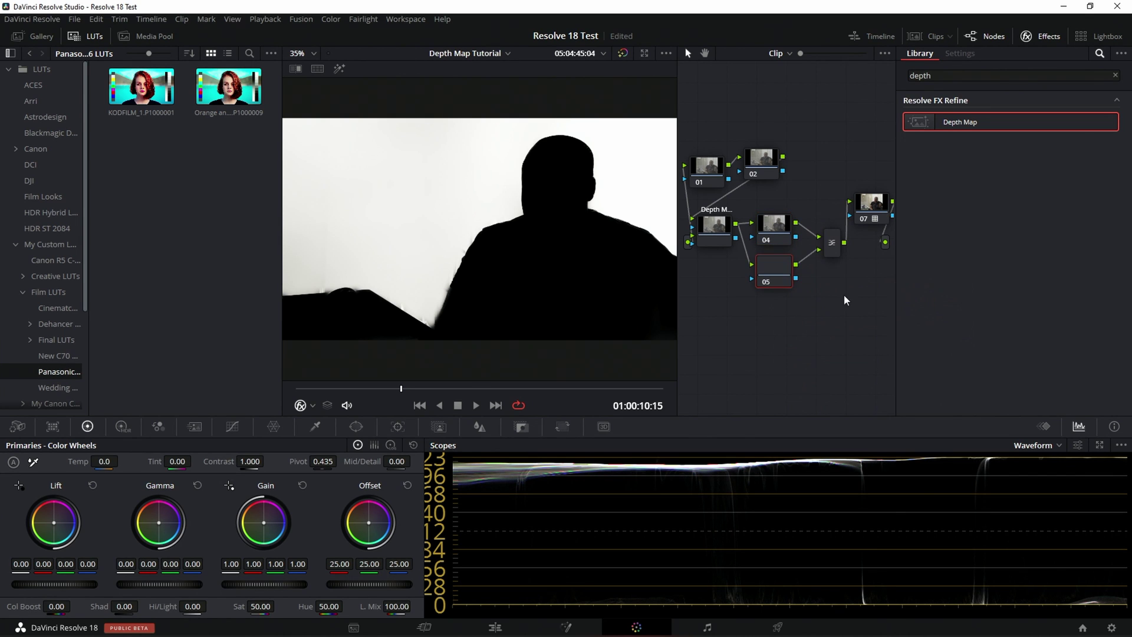
Step: Feed the depth matte into nodes 04 and 05's key inputs, turn off Depth Map Preview, select node 05
drag(738, 239, 752, 278)
click(720, 224)
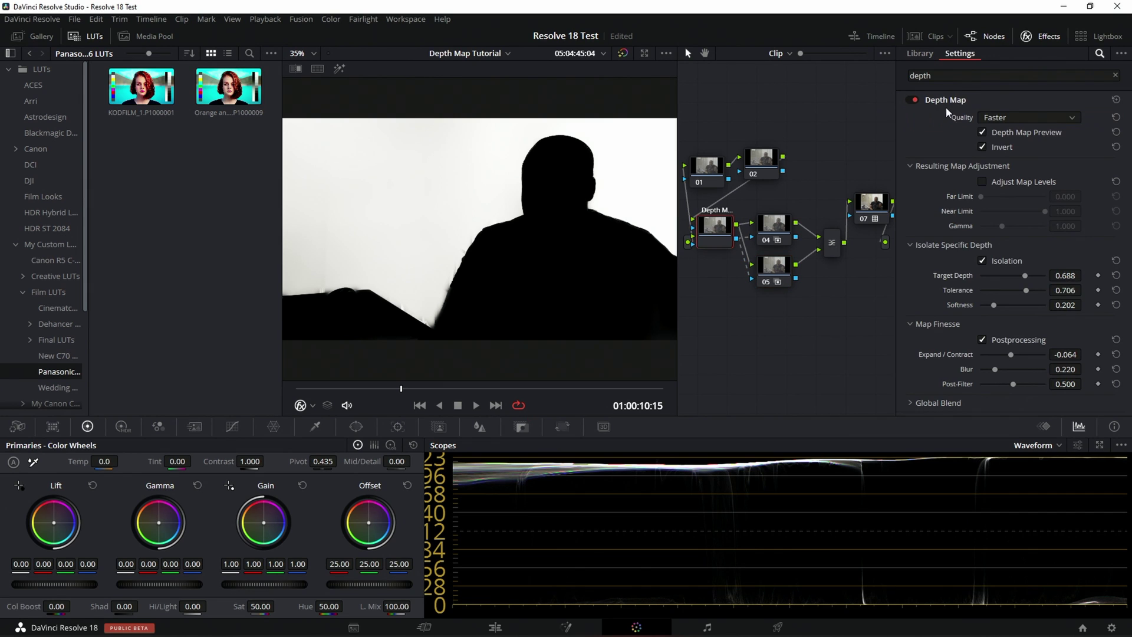
click(981, 132)
click(771, 275)
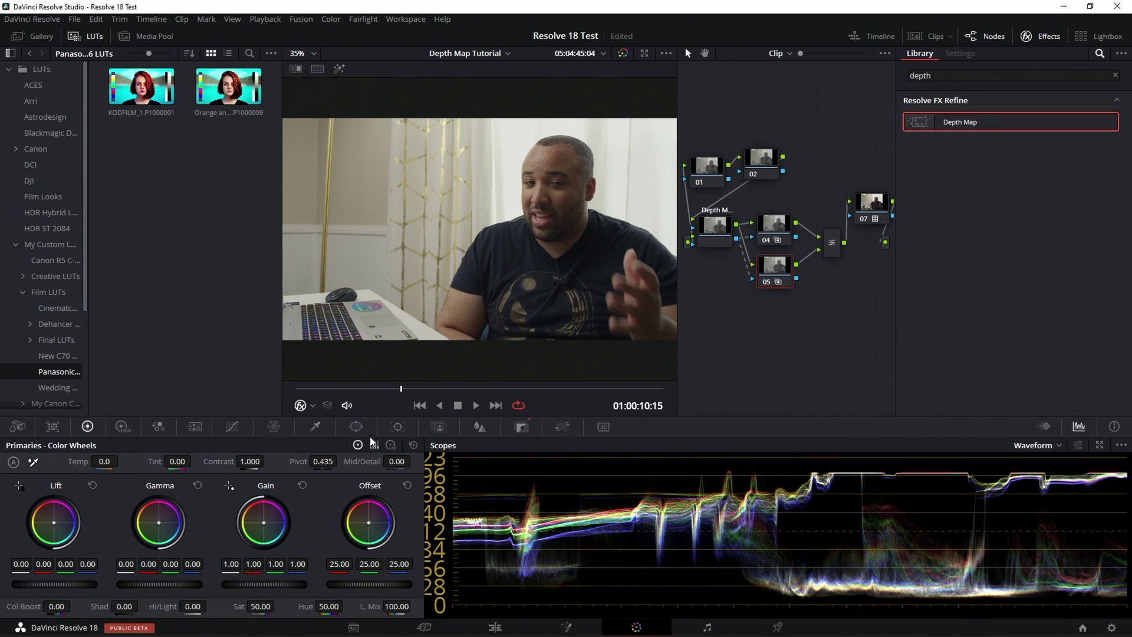
Step: Invert node 05's key input and give node 04 a slight blur
click(521, 425)
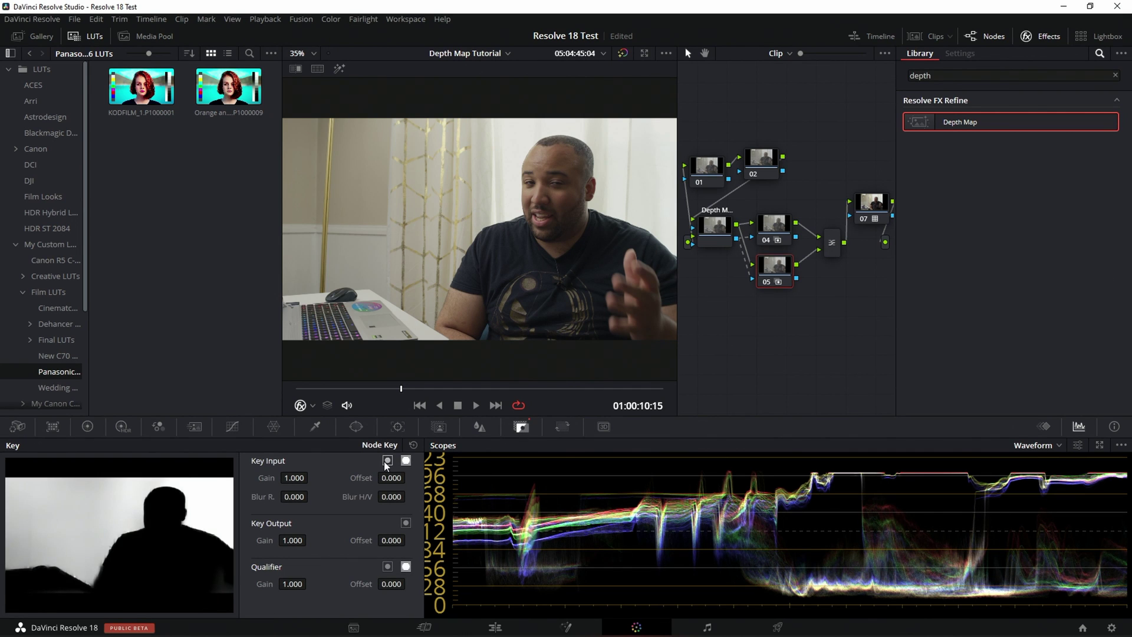
click(386, 461)
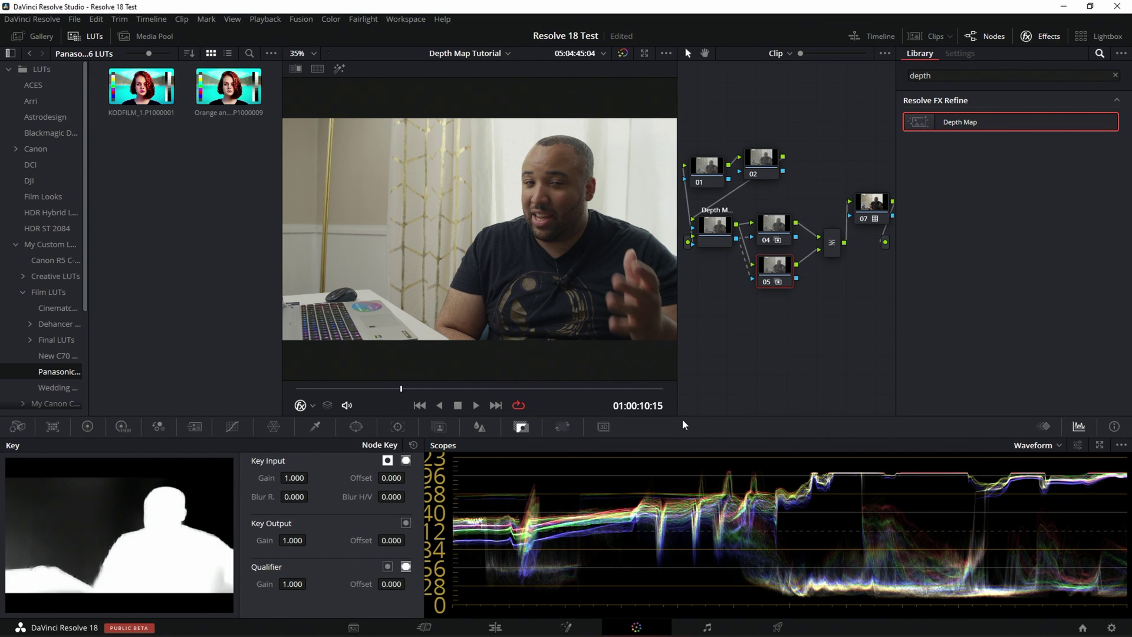
click(770, 231)
click(479, 426)
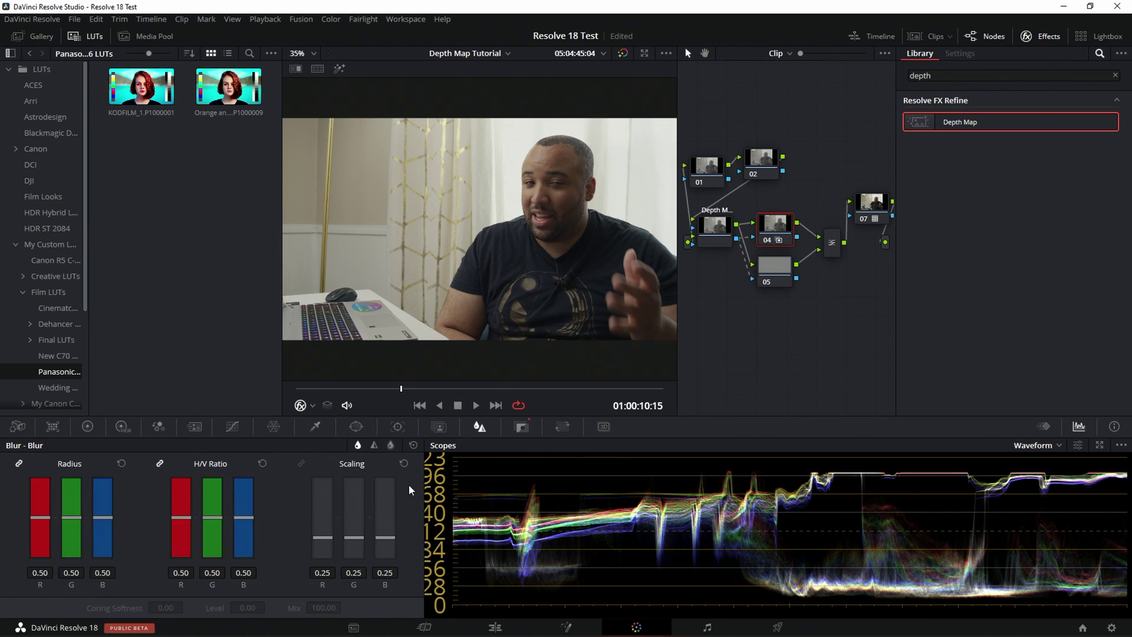
drag(68, 520, 69, 517)
Step: Switch the scope to Vectorscope, raise node 04's blur radius to 0.62, and preview full screen
click(1049, 450)
click(1044, 487)
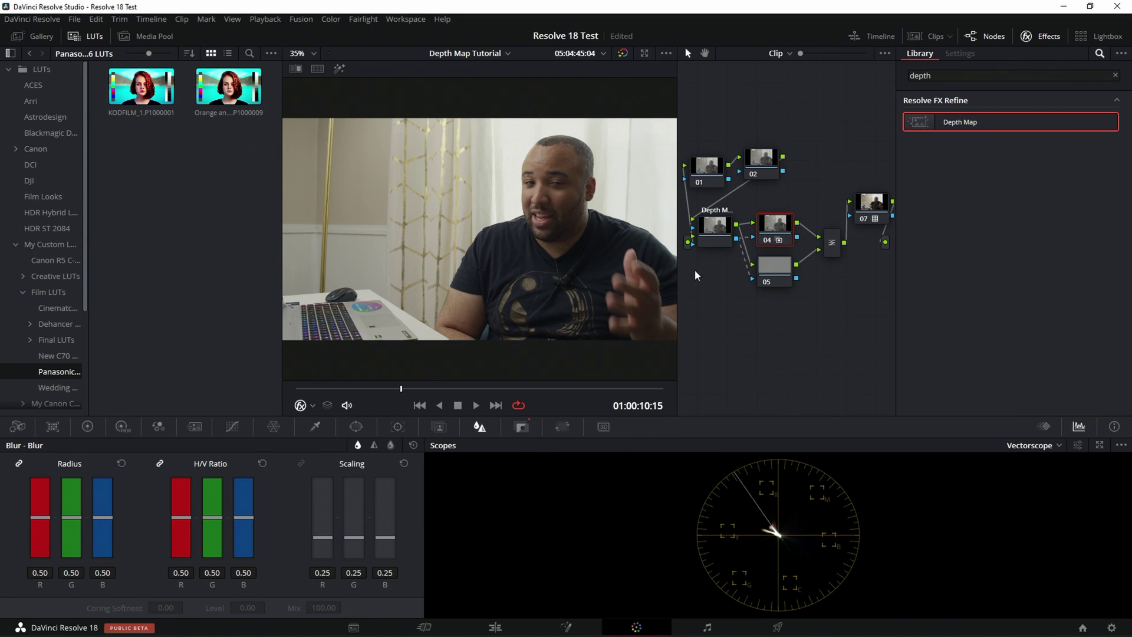
drag(71, 518, 77, 505)
key(space)
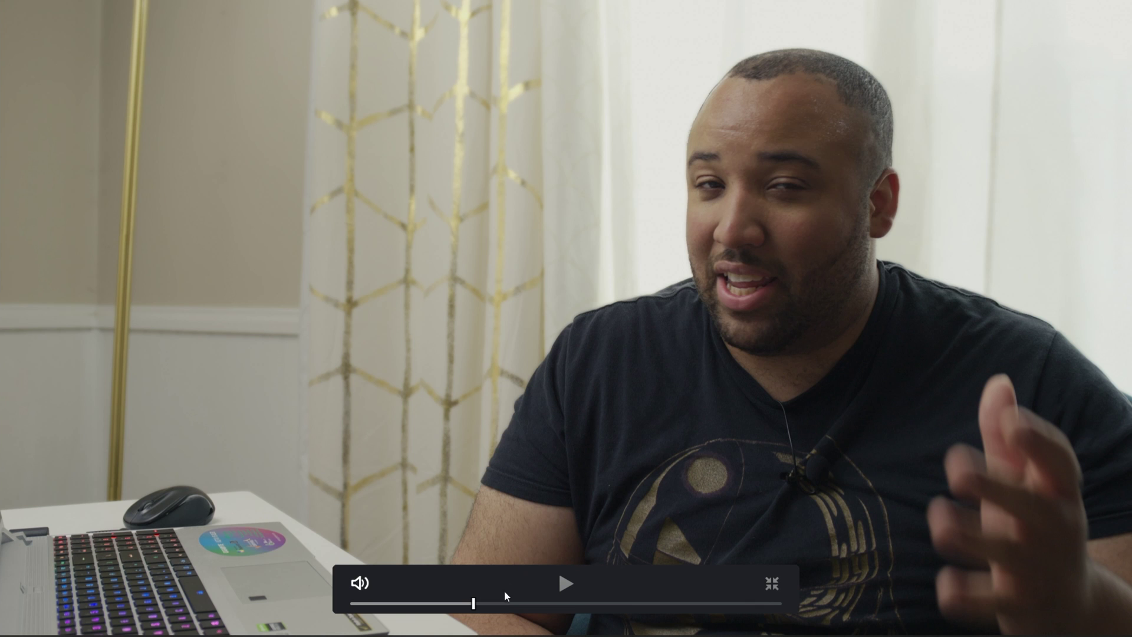
Step: Jump to a later frame, play and pause the blurred interview, then exit full screen
click(539, 611)
key(space)
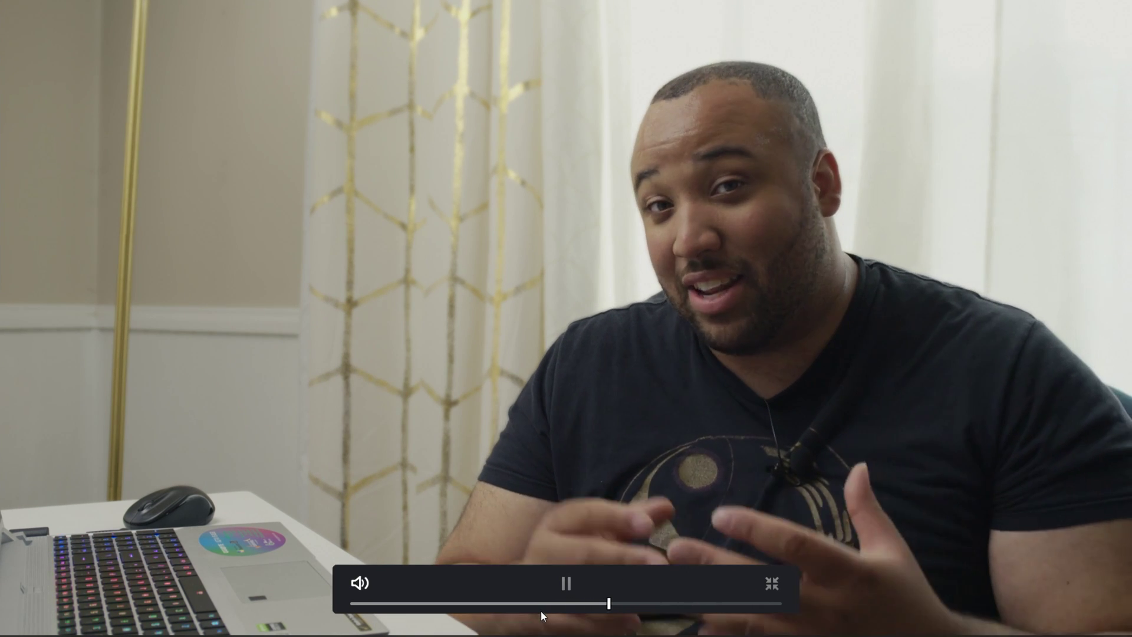
key(space)
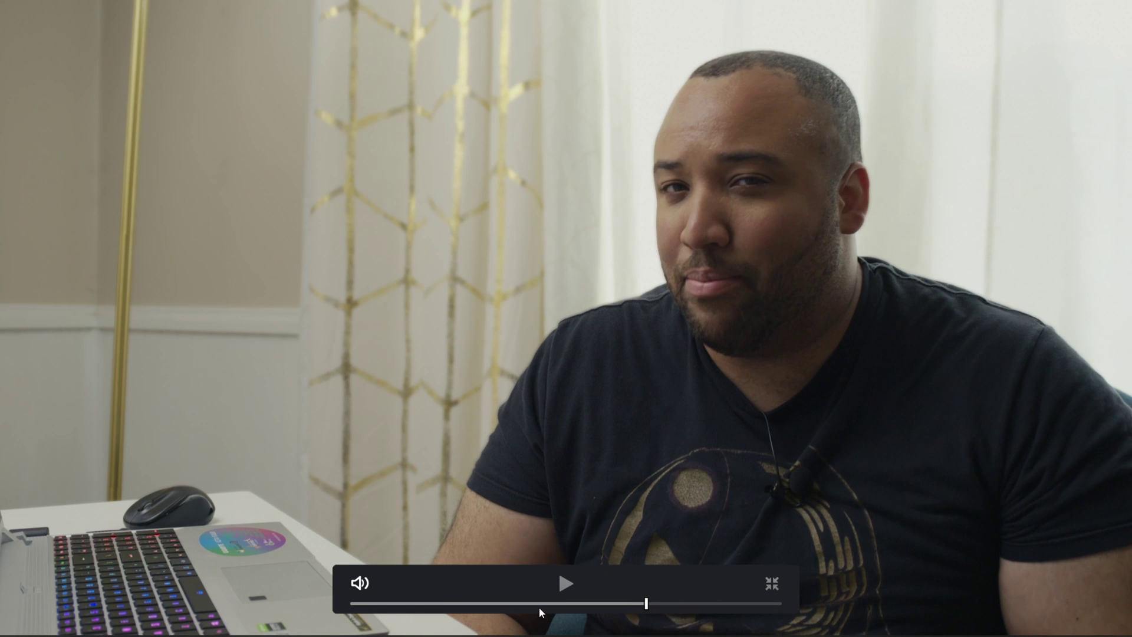
key(Escape)
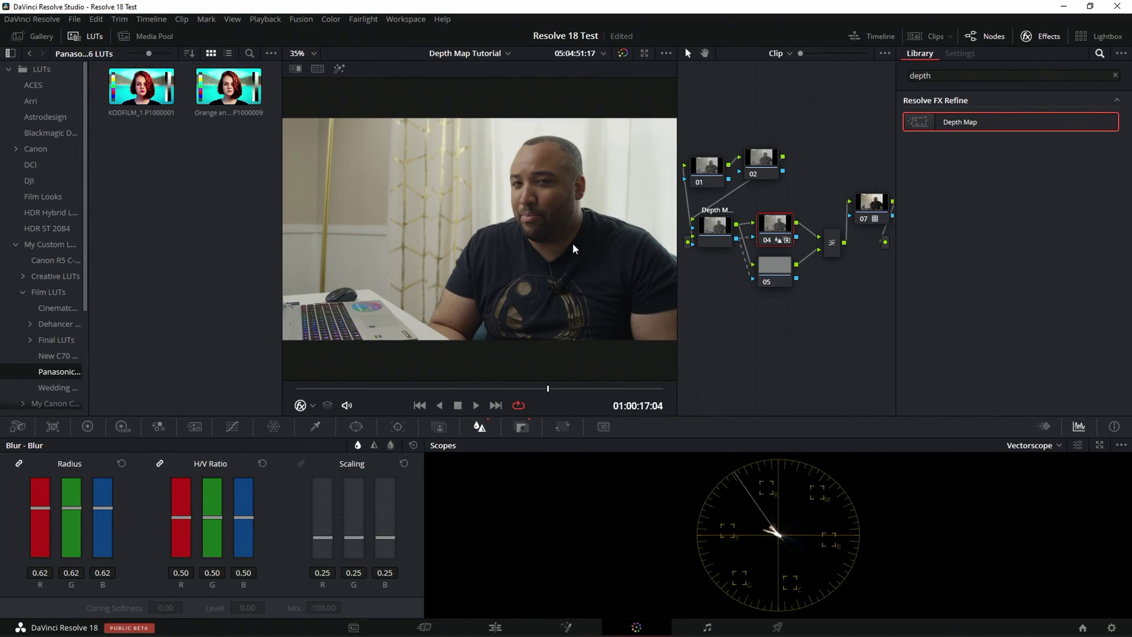
Step: Raise node 04's green and blue Offset values to about 26.00 in the Color Wheels
click(87, 426)
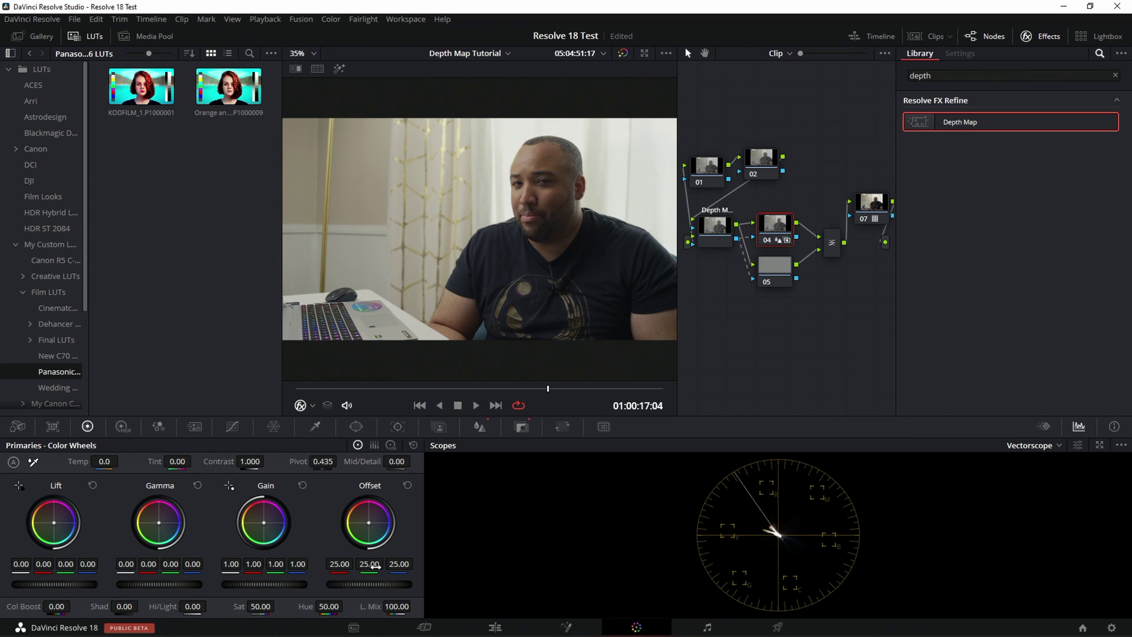
drag(369, 565, 1113, 624)
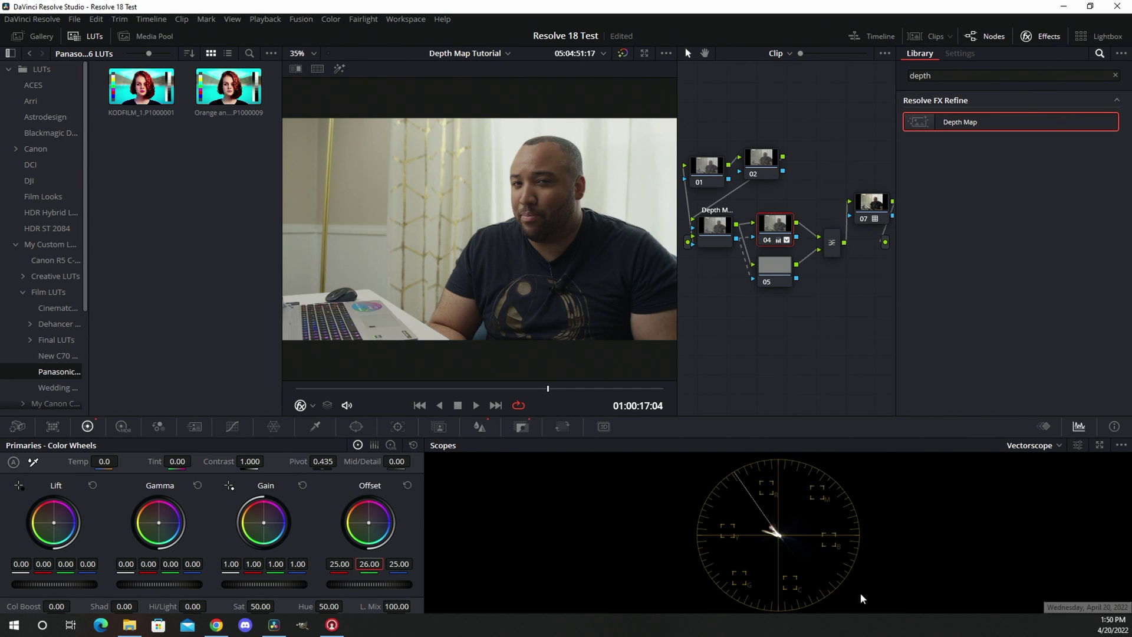
drag(399, 564, 400, 563)
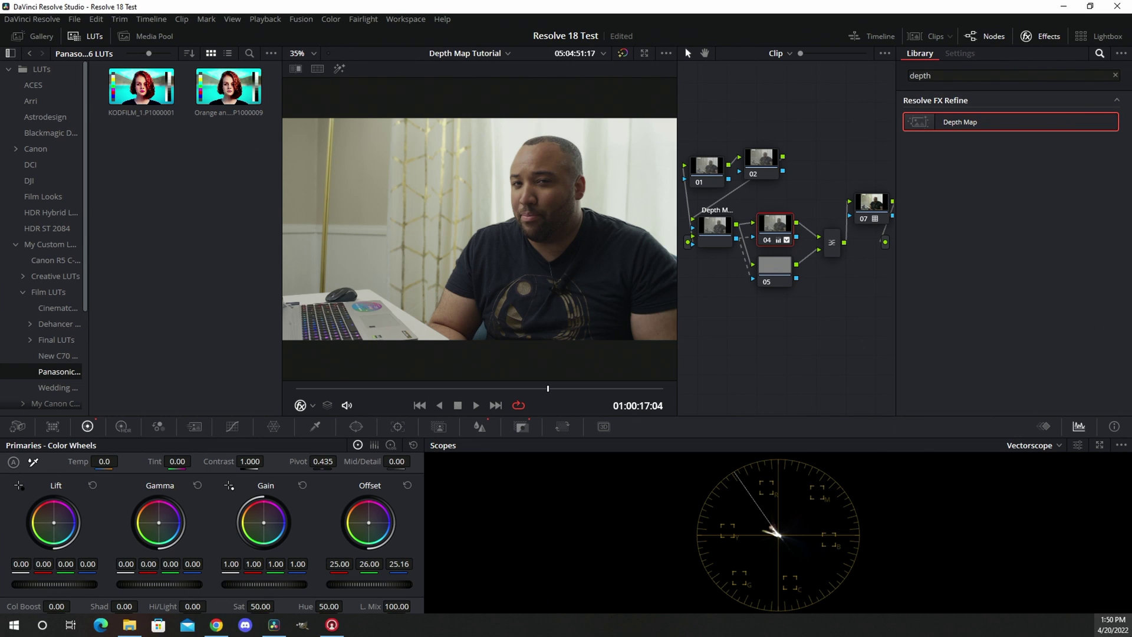
drag(399, 564, 404, 563)
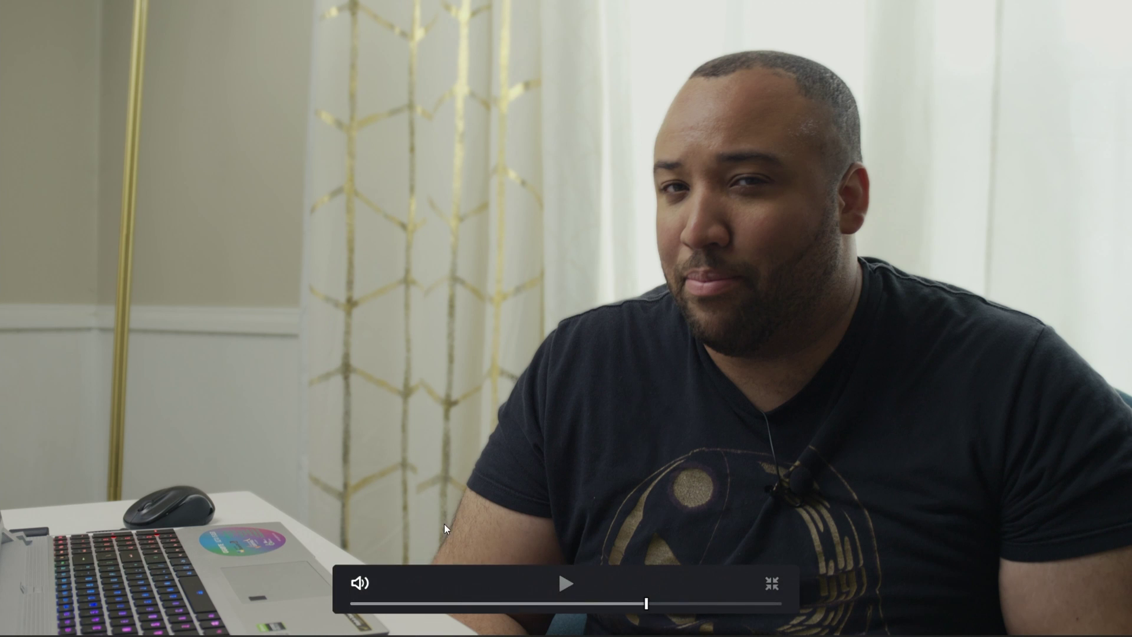
Step: From an earlier frame, raise node 04's blur radius to 0.60
click(461, 603)
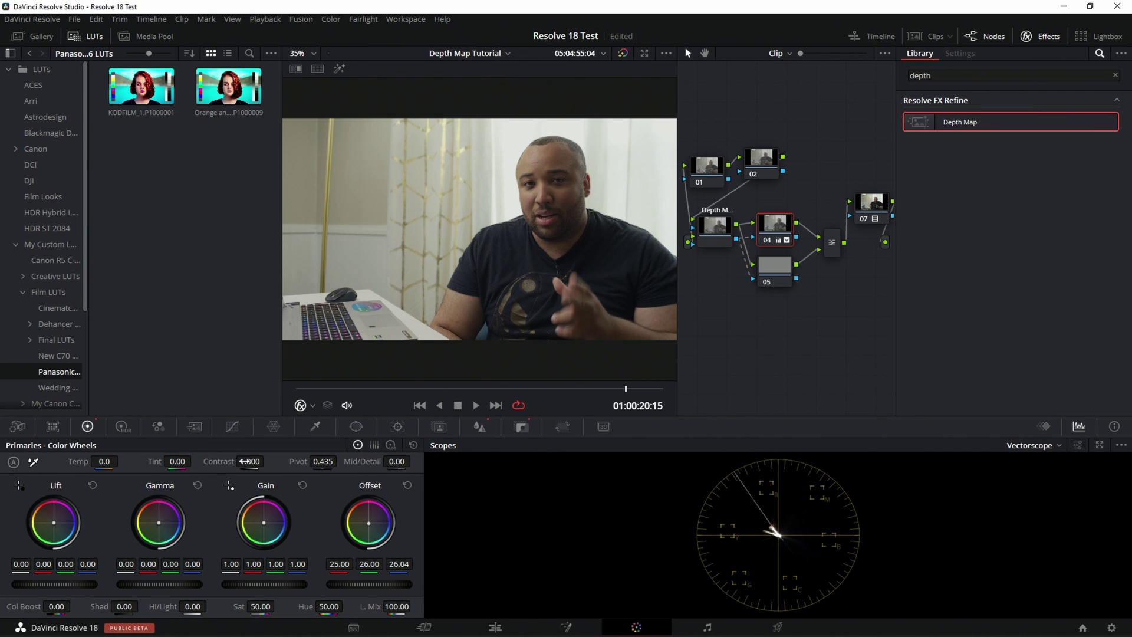
click(479, 427)
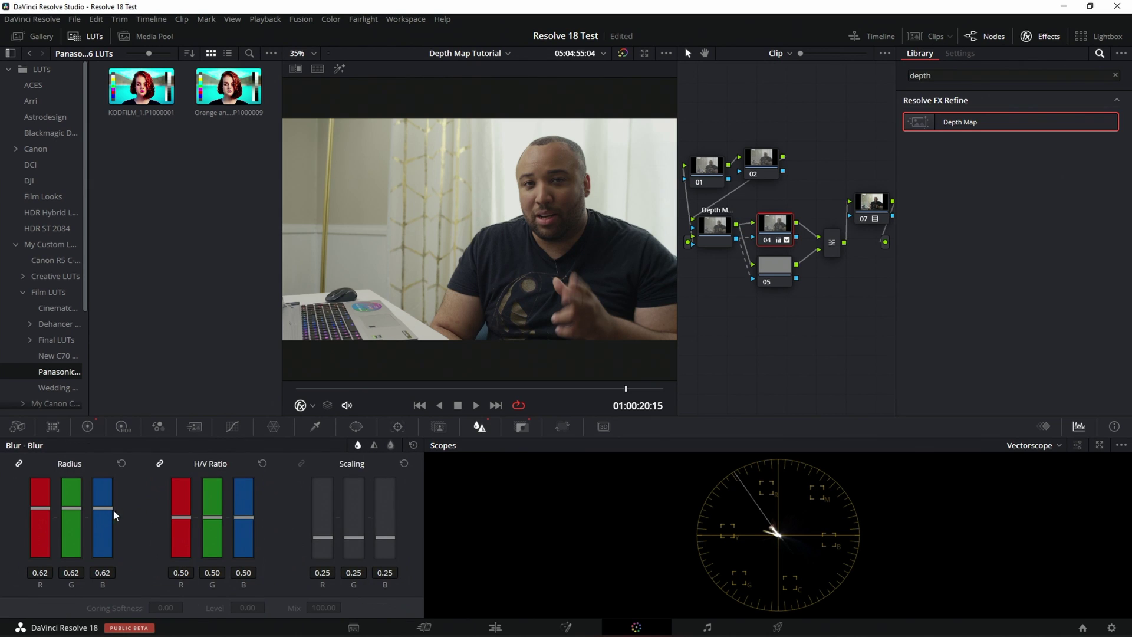
mouse_move(38, 507)
mouse_down()
mouse_move(44, 464)
mouse_move(54, 529)
mouse_move(53, 507)
mouse_up()
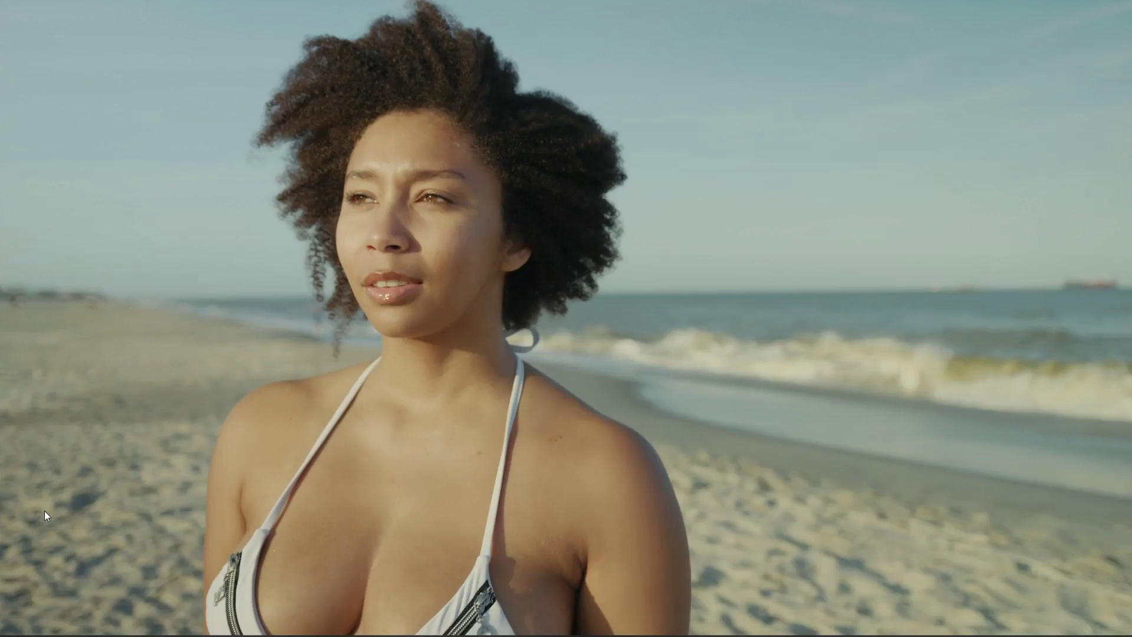
Step: Play and pause the blurred clip in the full-screen Cinema Viewer, then return to the Color page
key(ctrl+f)
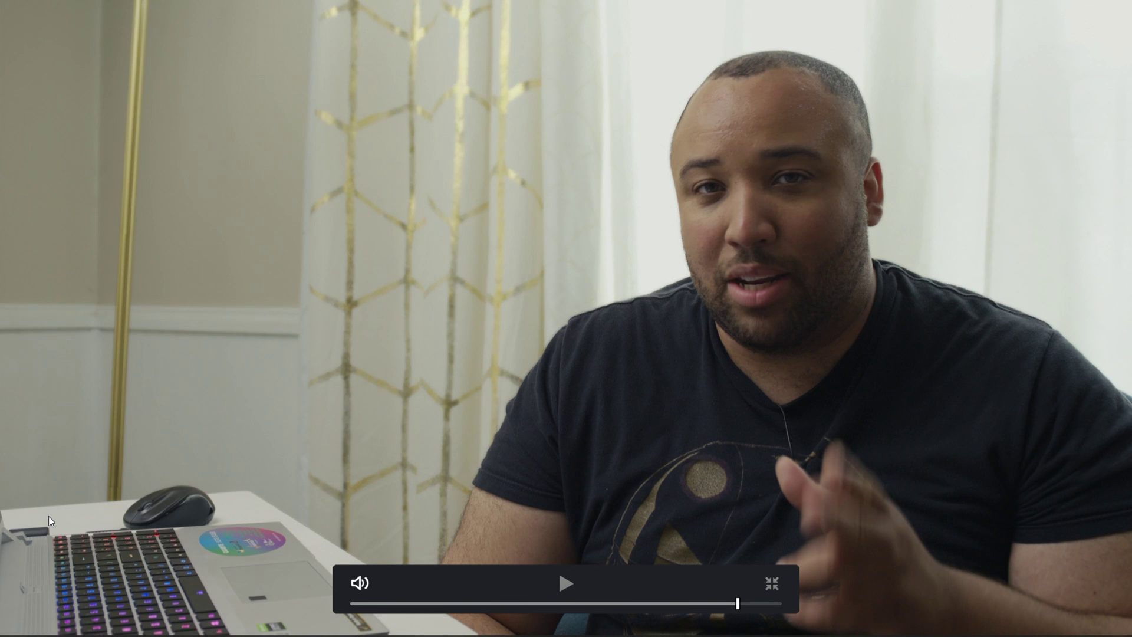
key(space)
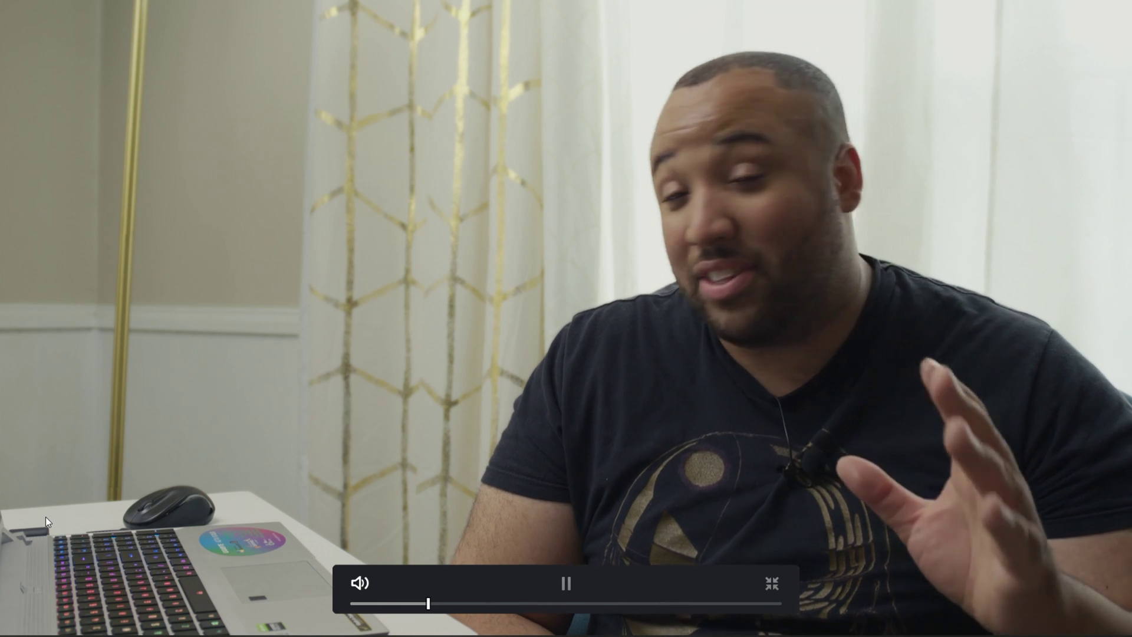
key(space)
key(ctrl+t)
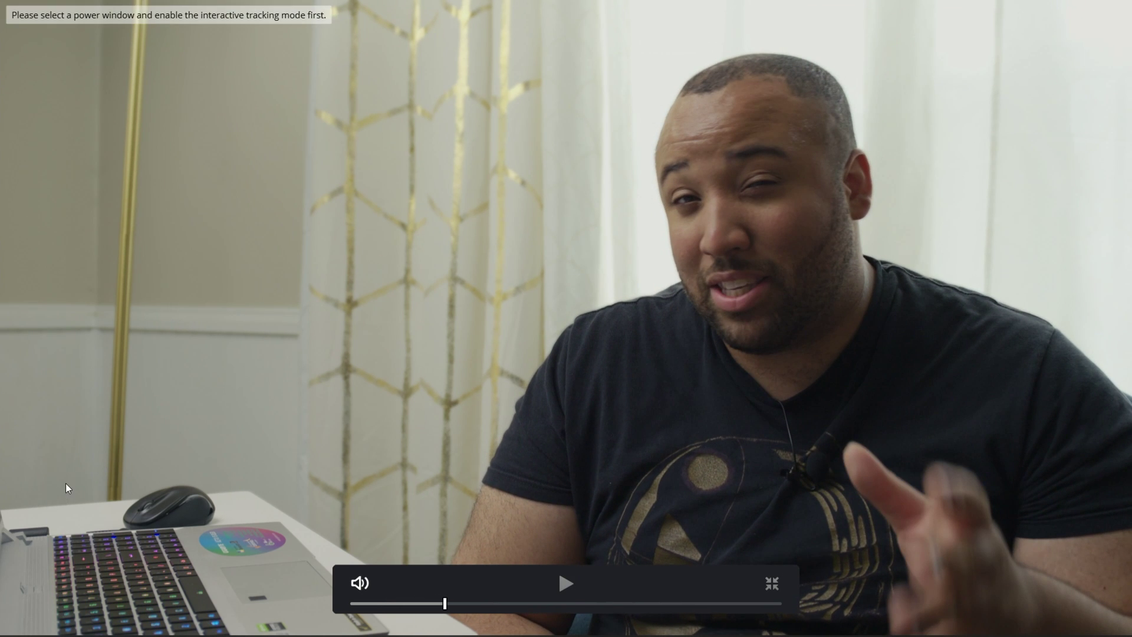
key(Escape)
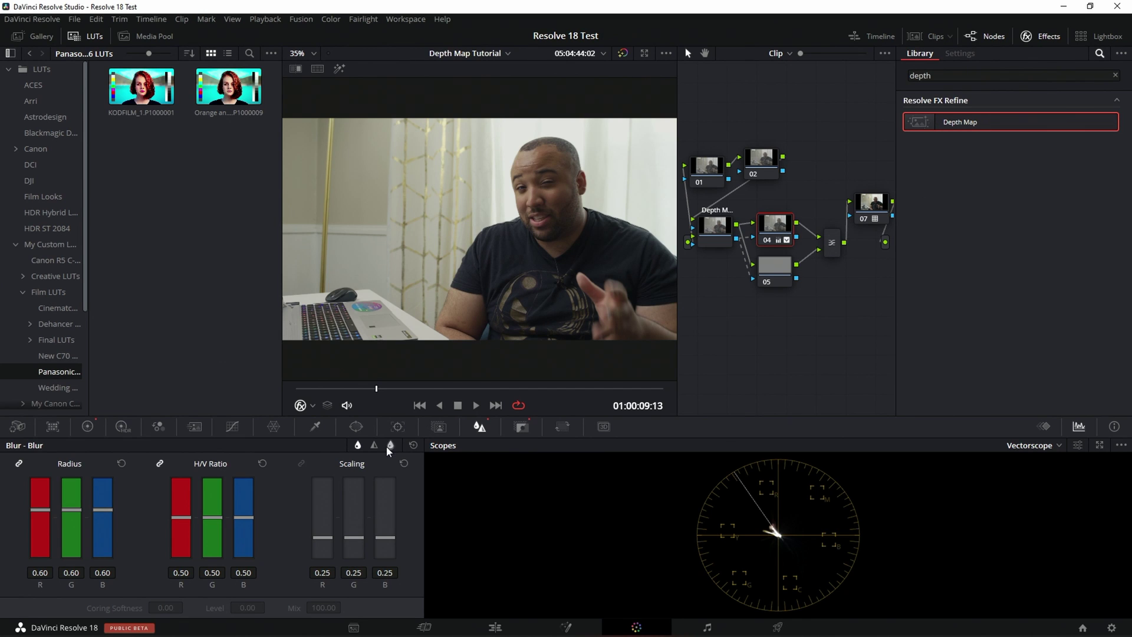
Step: Reset the blur radius to 0.50 and apply Lens Blur to node 04
click(122, 464)
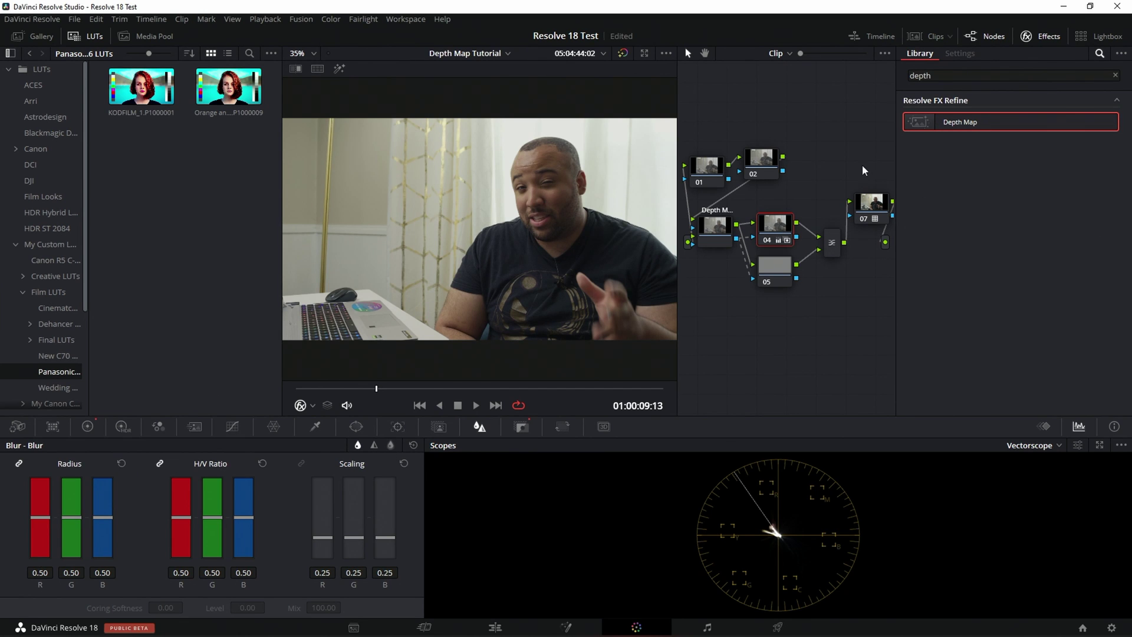
click(1115, 75)
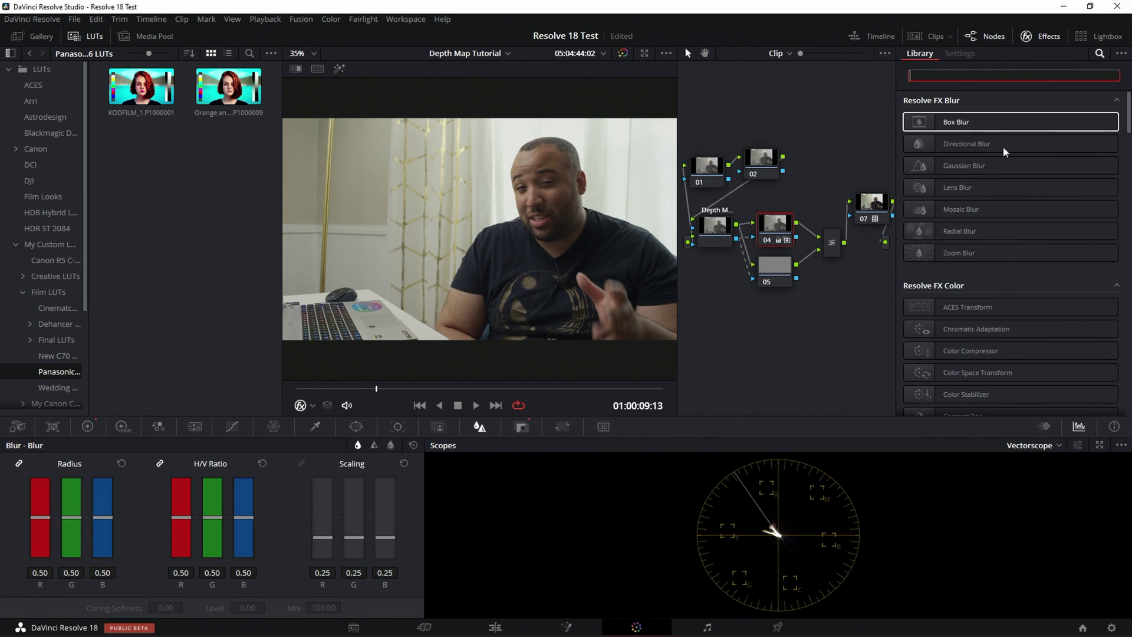
drag(947, 188, 776, 238)
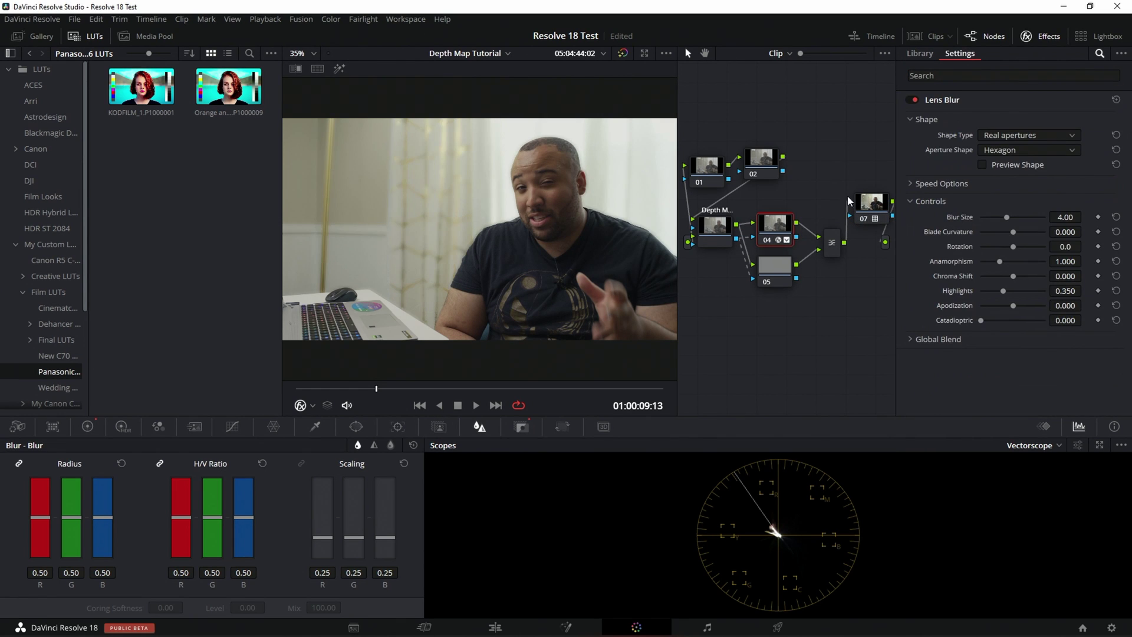
Step: Set Lens Blur to hexagonal real apertures with blur size 2.57 and adjust chroma shift
click(1027, 138)
click(1024, 151)
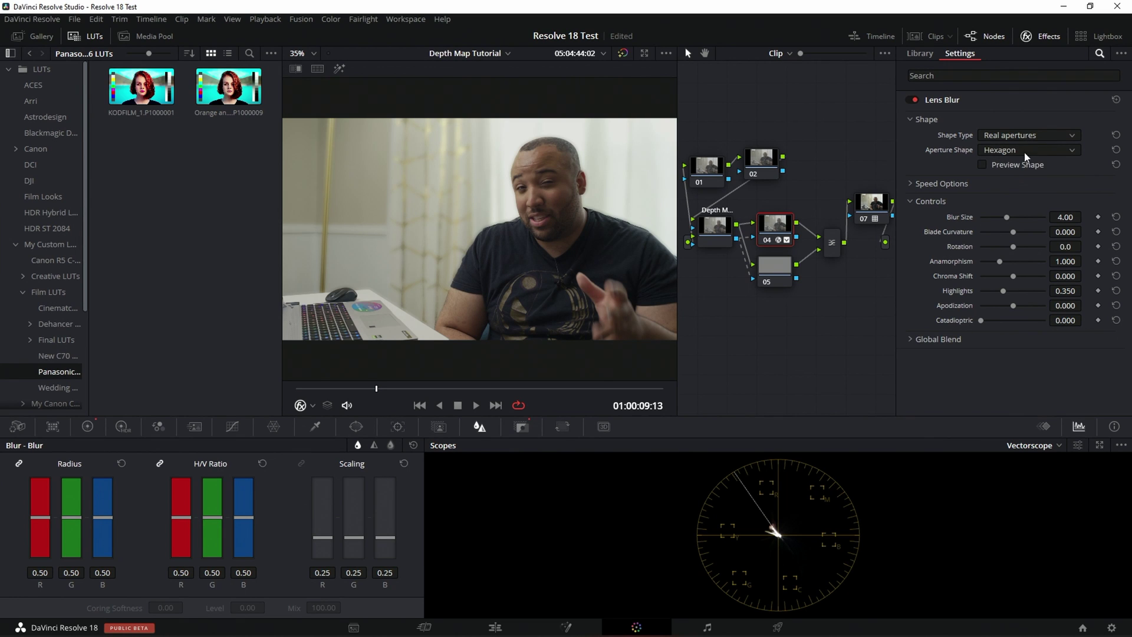
click(925, 185)
click(925, 185)
mouse_move(1004, 218)
mouse_down()
mouse_move(1020, 230)
mouse_move(1018, 245)
mouse_move(1008, 238)
mouse_up()
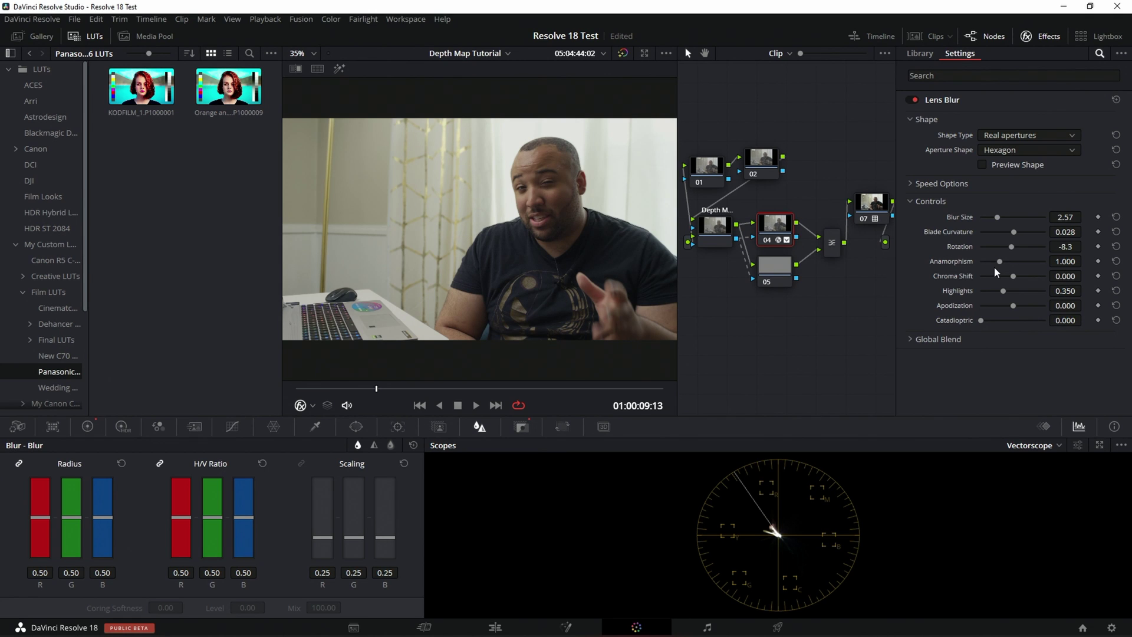
drag(1009, 278, 1007, 292)
Step: Play a few seconds of the Lens Blur desk interview clip full screen, then pause
key(ctrl+f)
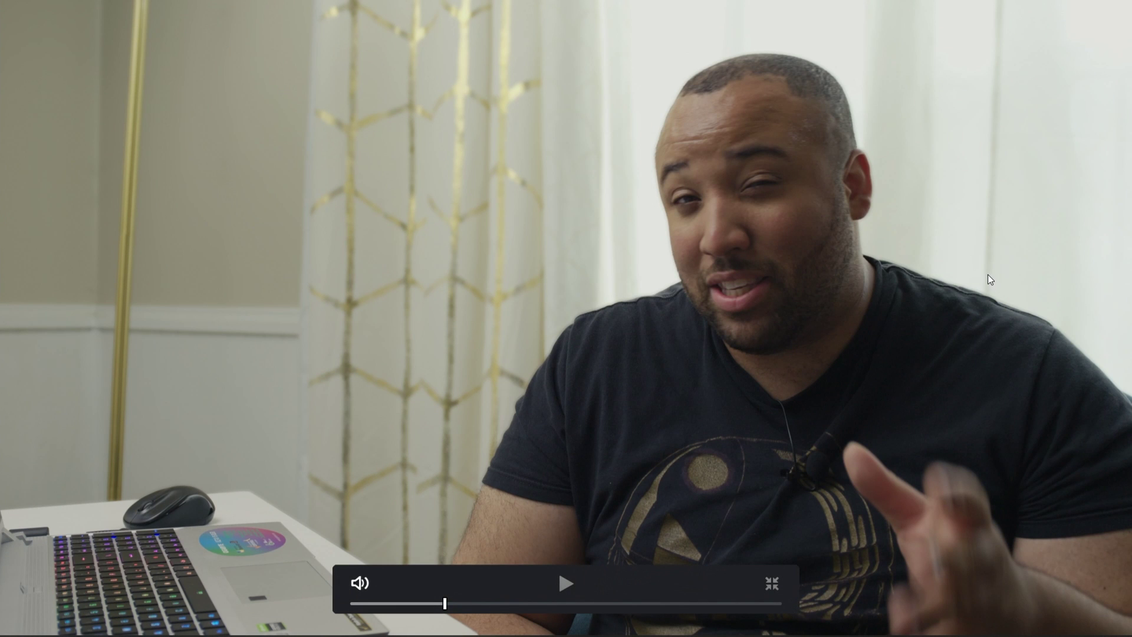
key(space)
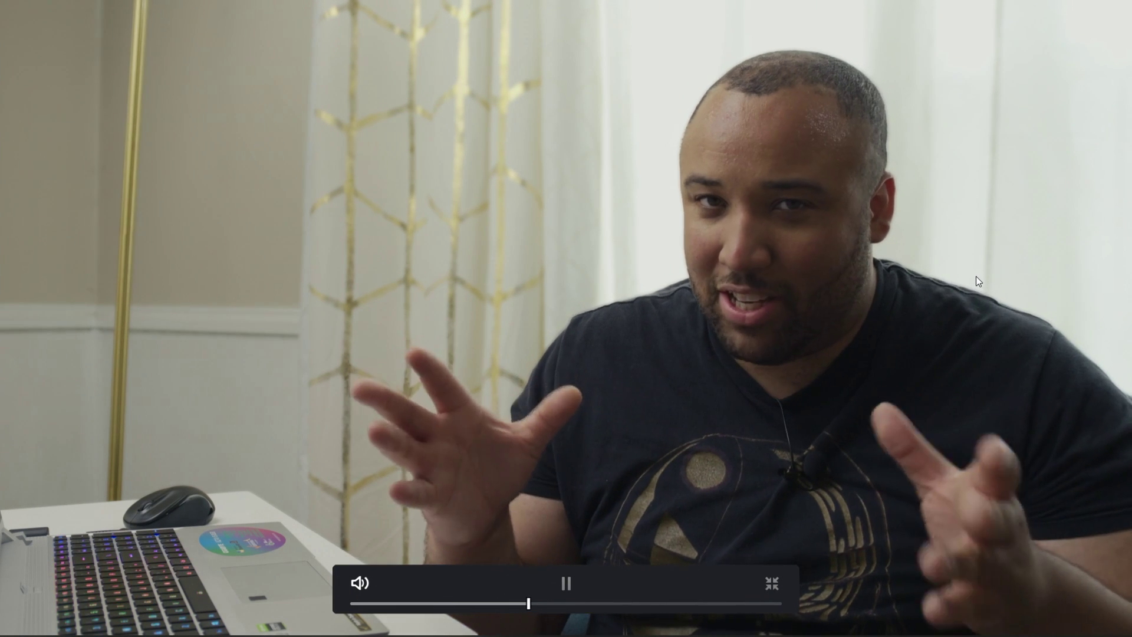
key(space)
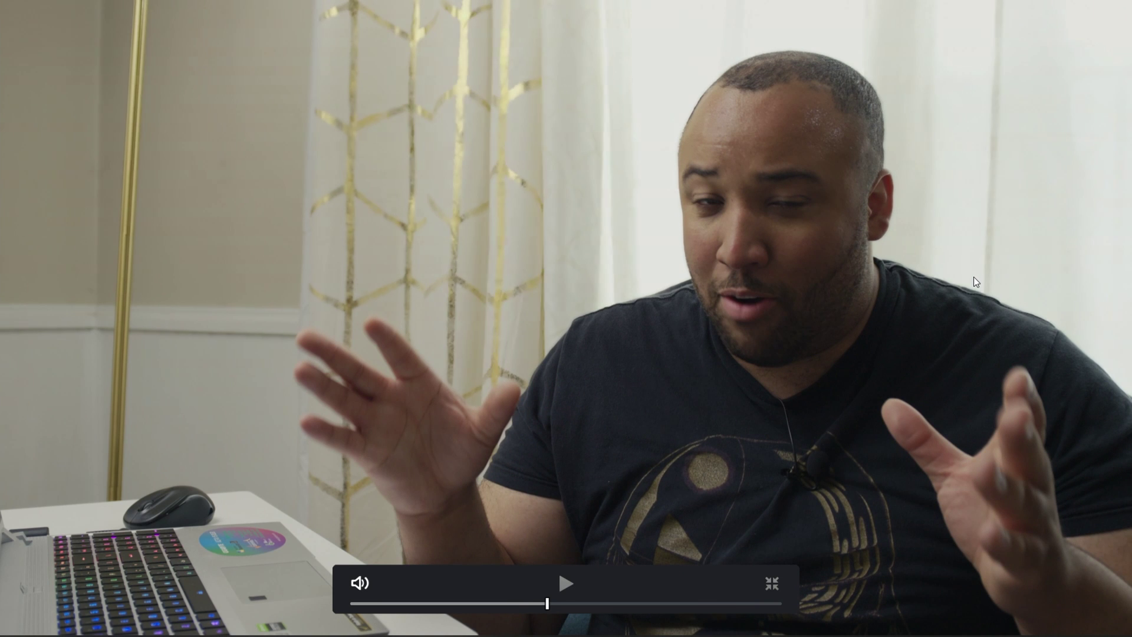